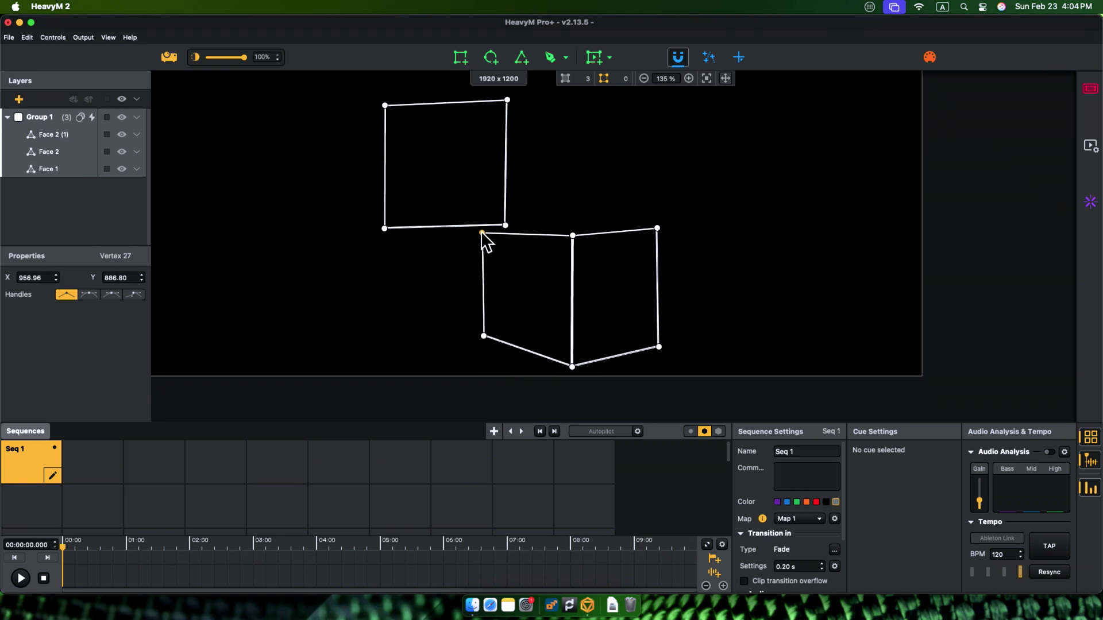
Step: Duplicate the two lower cube faces and place the copy left beside the top face
left_click(517, 288)
left_click(603, 288, "shift")
key("ctrl+d")
scroll(603, 287, "up", 3)
left_click_drag(603, 288, 391, 315)
left_click(456, 405)
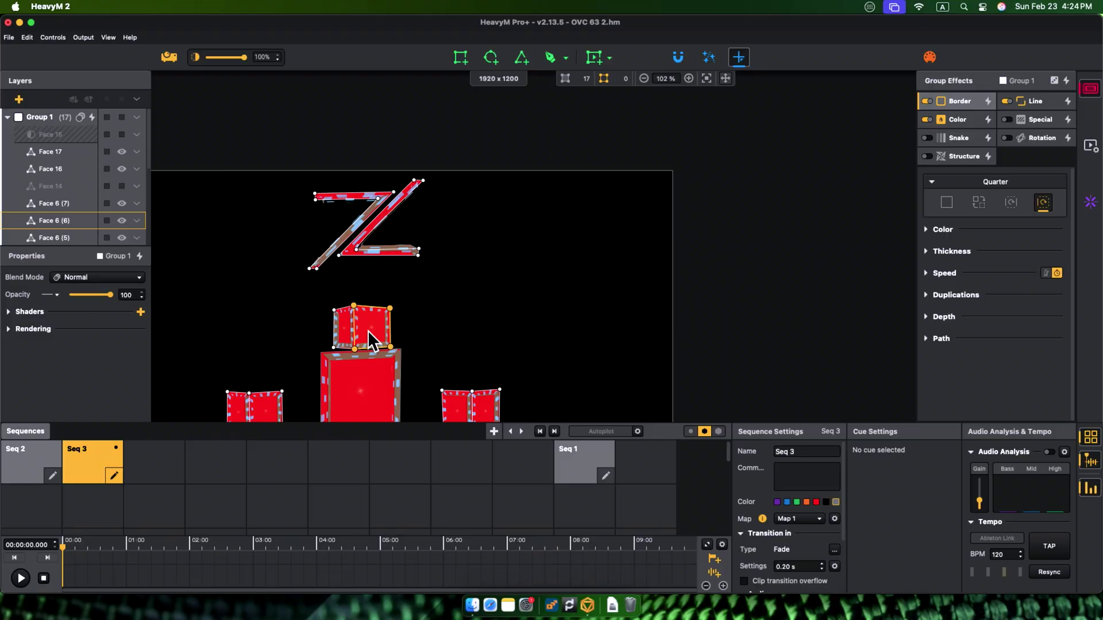
Step: Add a new sequence and a face left of the square, then switch the effect to Structure
scroll(155, 419, "down", 2)
mouse_move(175, 477)
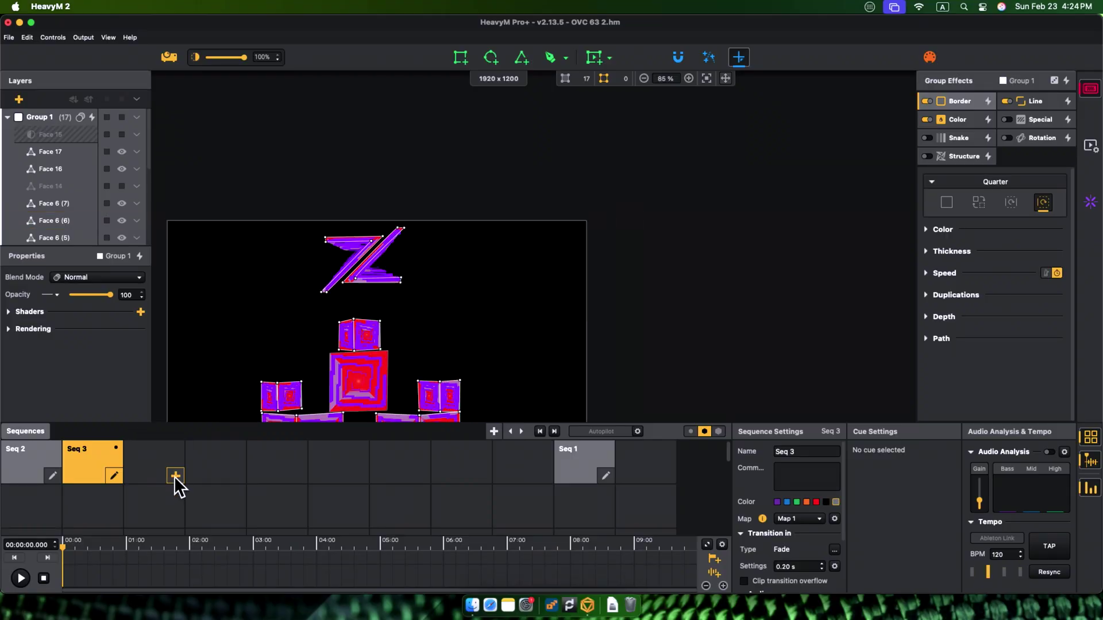
left_click(174, 477)
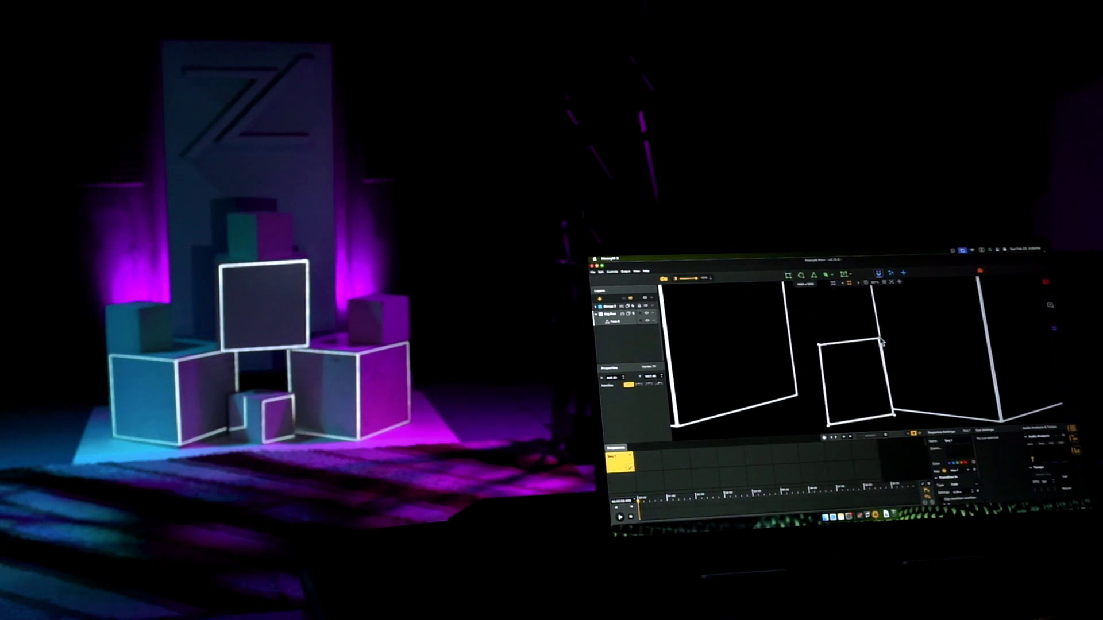
key("super+d")
left_click_drag(815, 356, 778, 339)
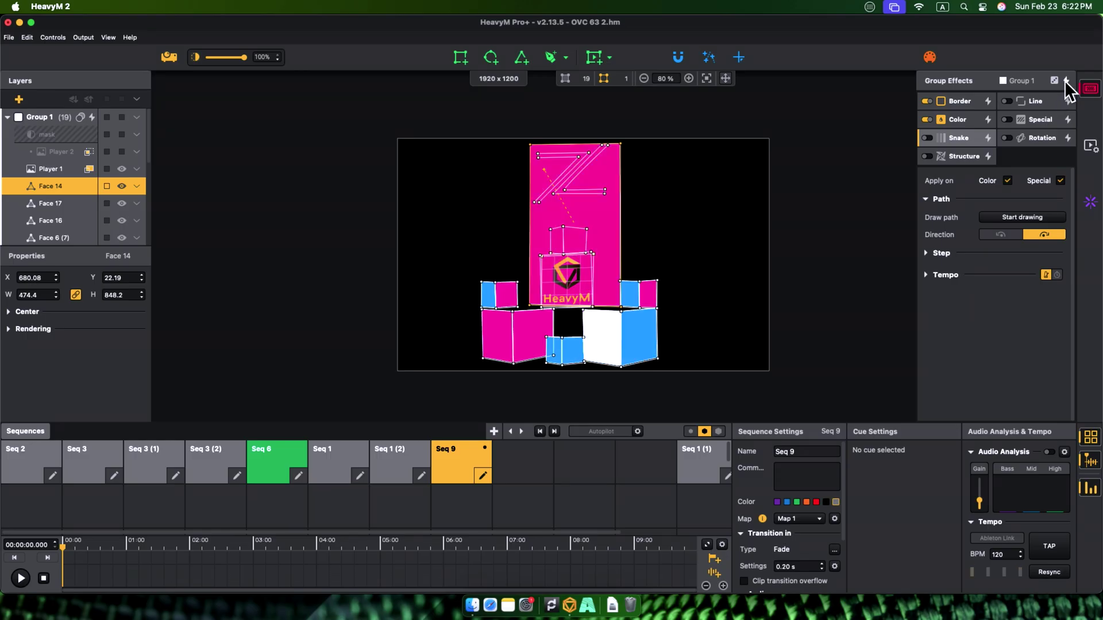
left_click(1057, 79)
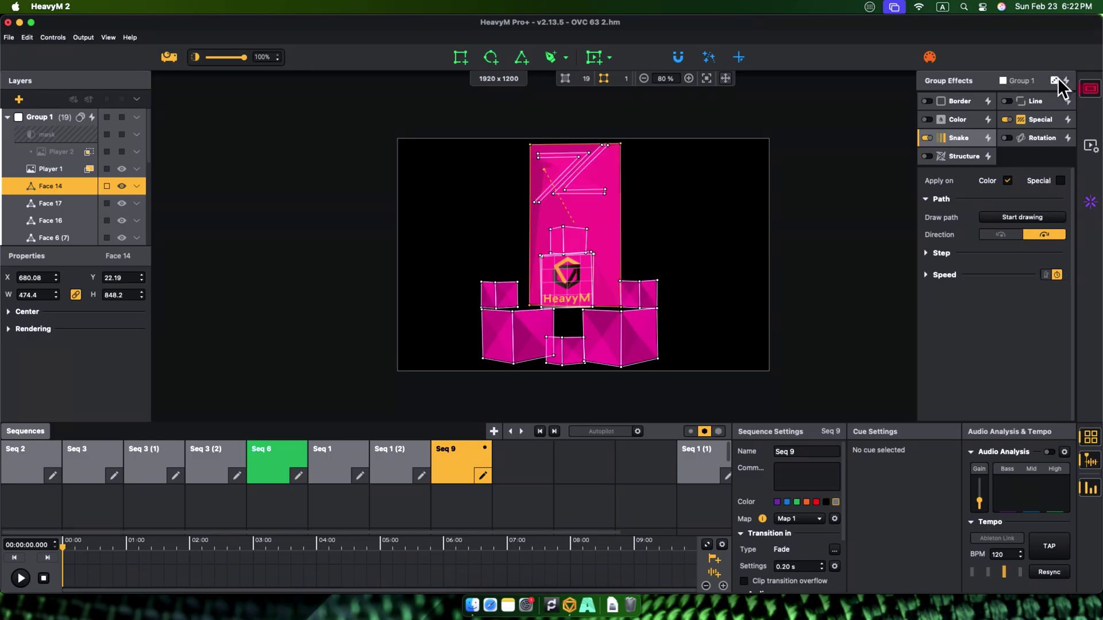
left_click(1056, 79)
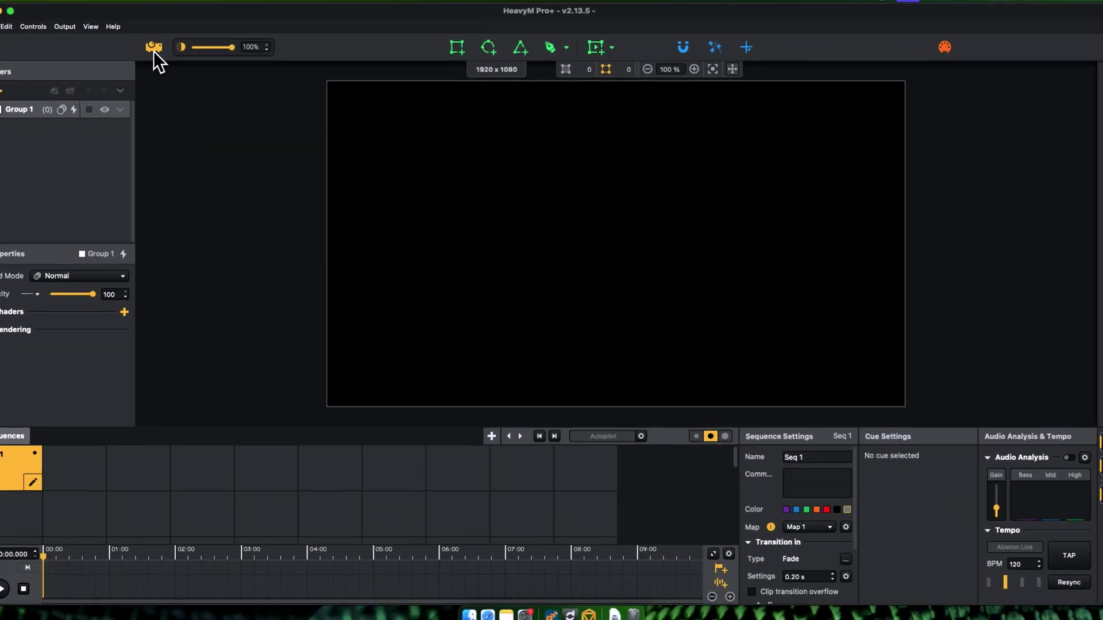
Step: Set the canvas height to 1200, output to WUXGA-LCD-PJ, and add a new square face
left_click(153, 50)
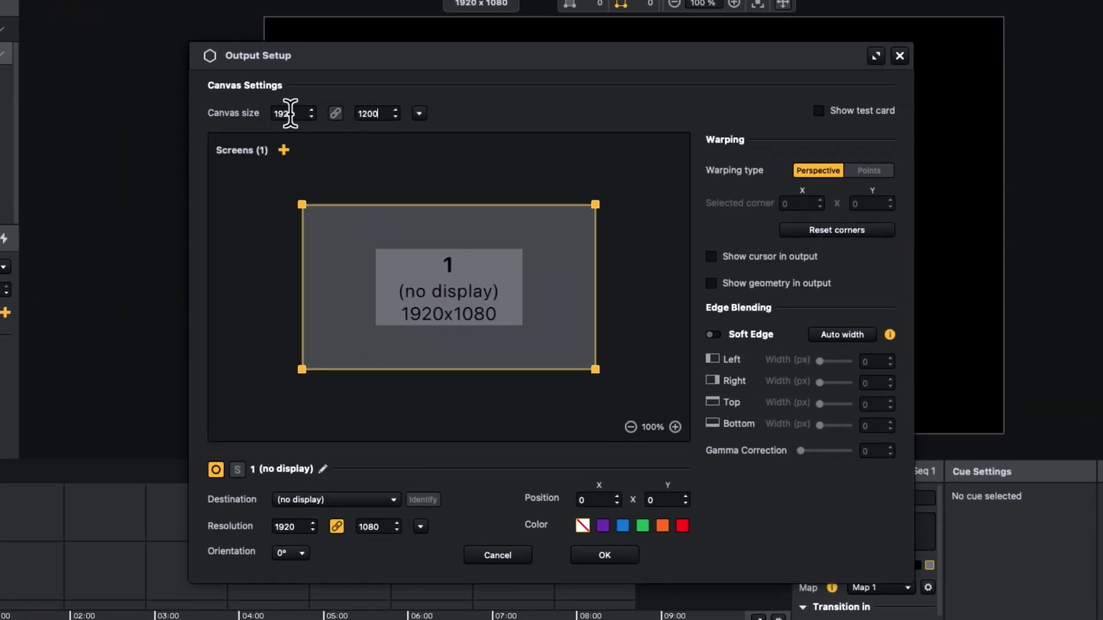
left_click(319, 148)
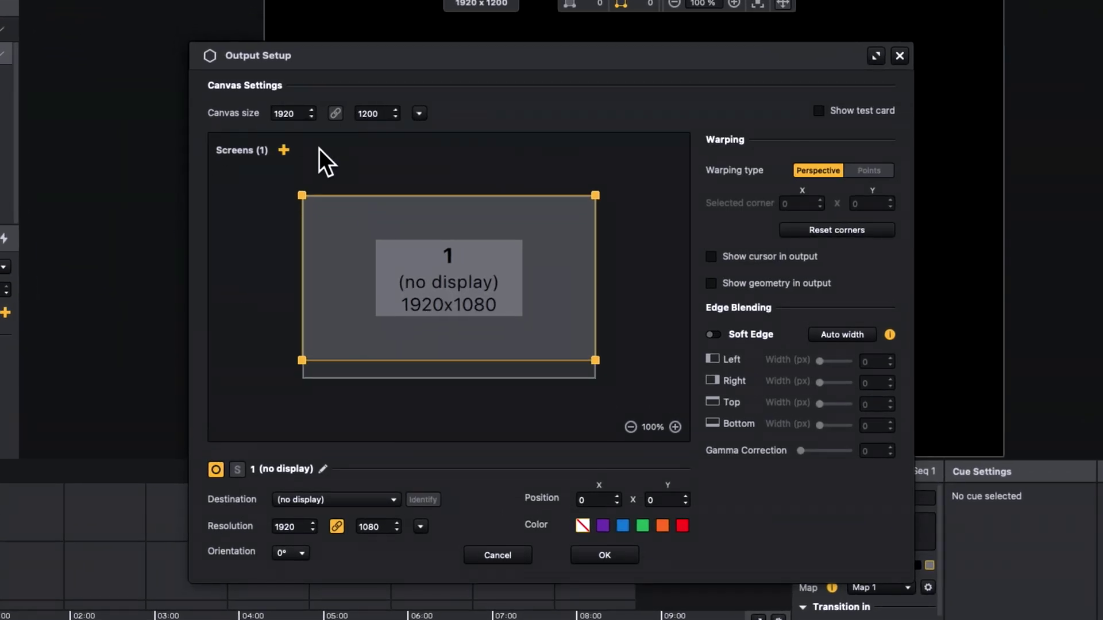
left_click(303, 499)
left_click(340, 516)
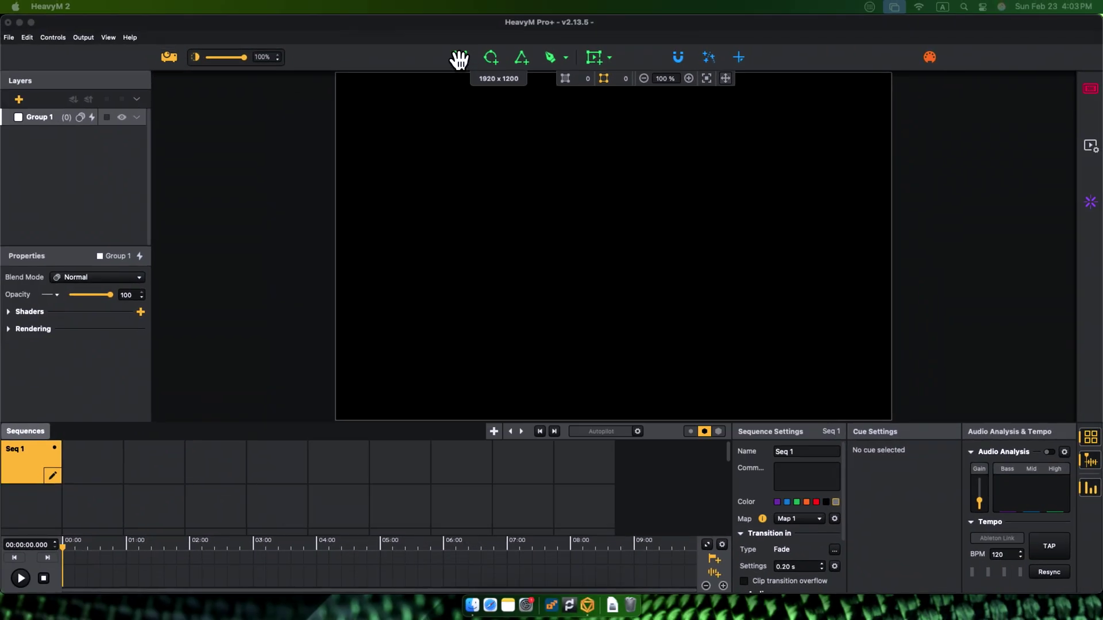
left_click(460, 57)
left_click(587, 125)
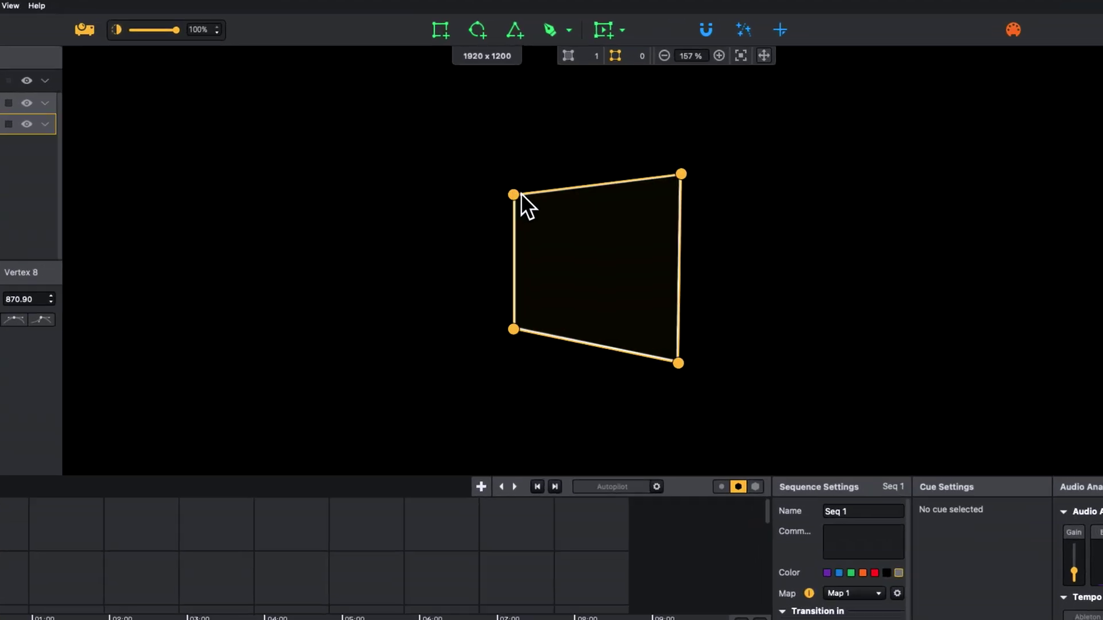
Step: Fit the face's left corners to the central box, enable Magnet Snap, and add a second face on the right cube
left_click_drag(512, 192, 492, 188)
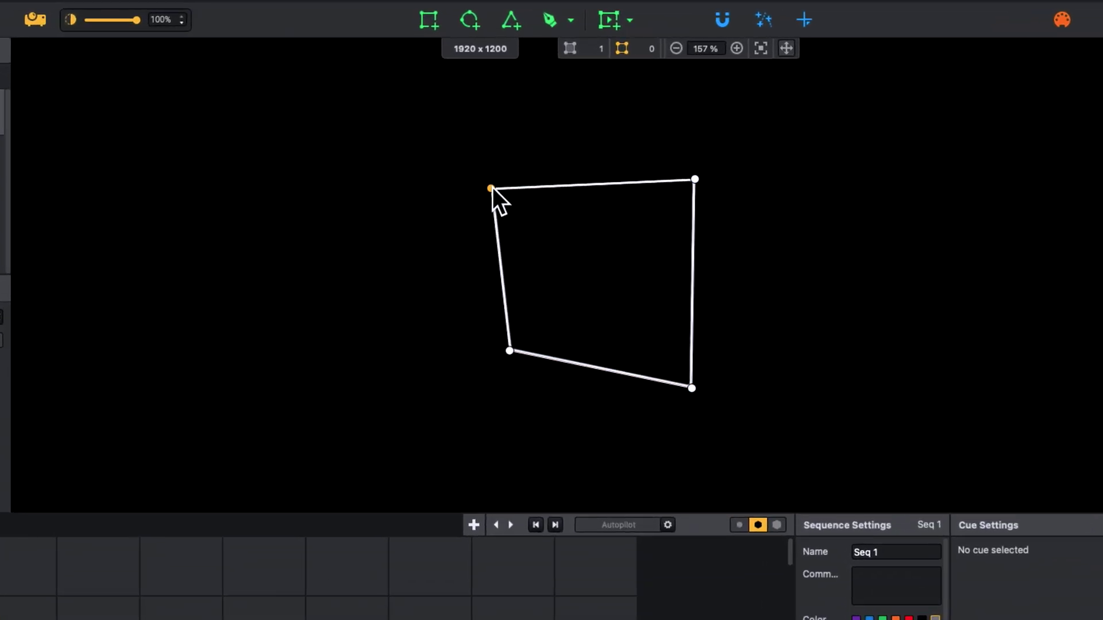
left_click_drag(509, 350, 490, 394)
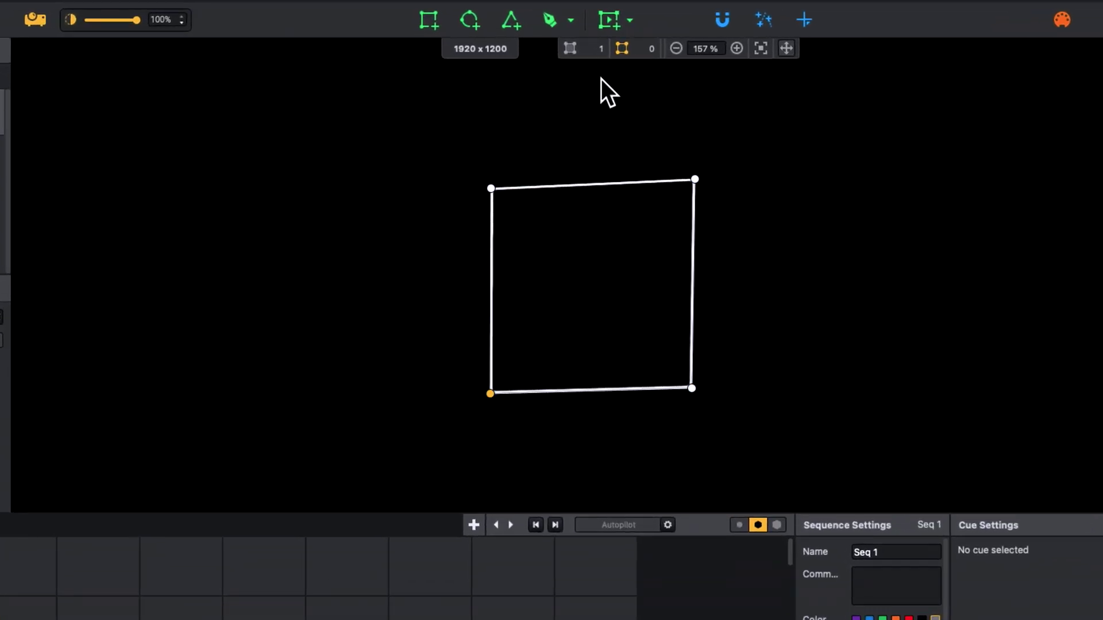
left_click(727, 21)
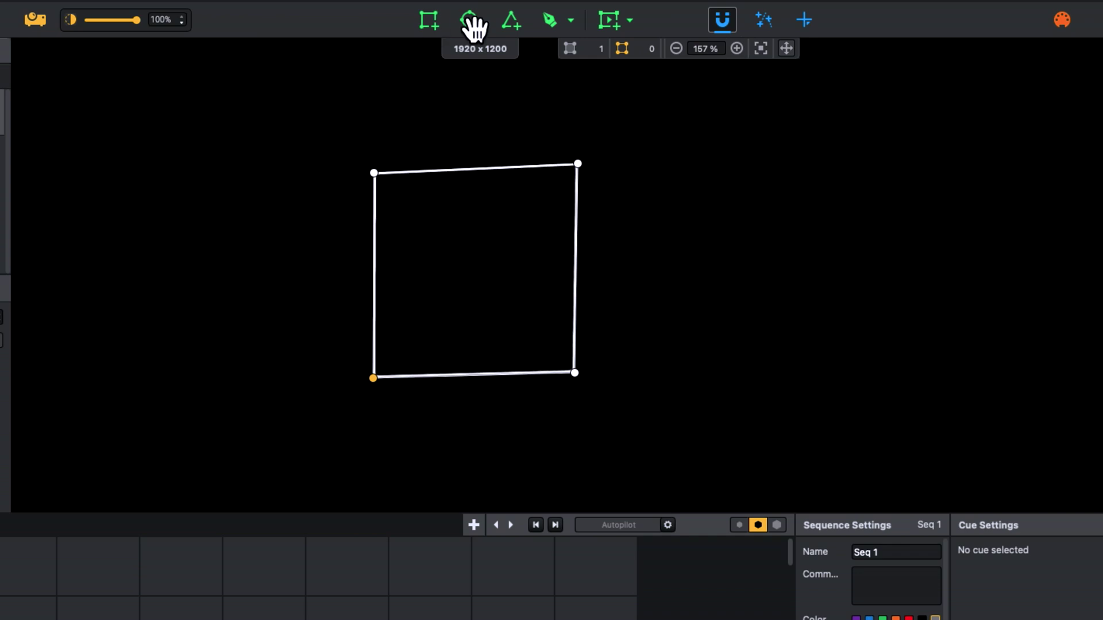
left_click(429, 20)
scroll(714, 357, "down", 2)
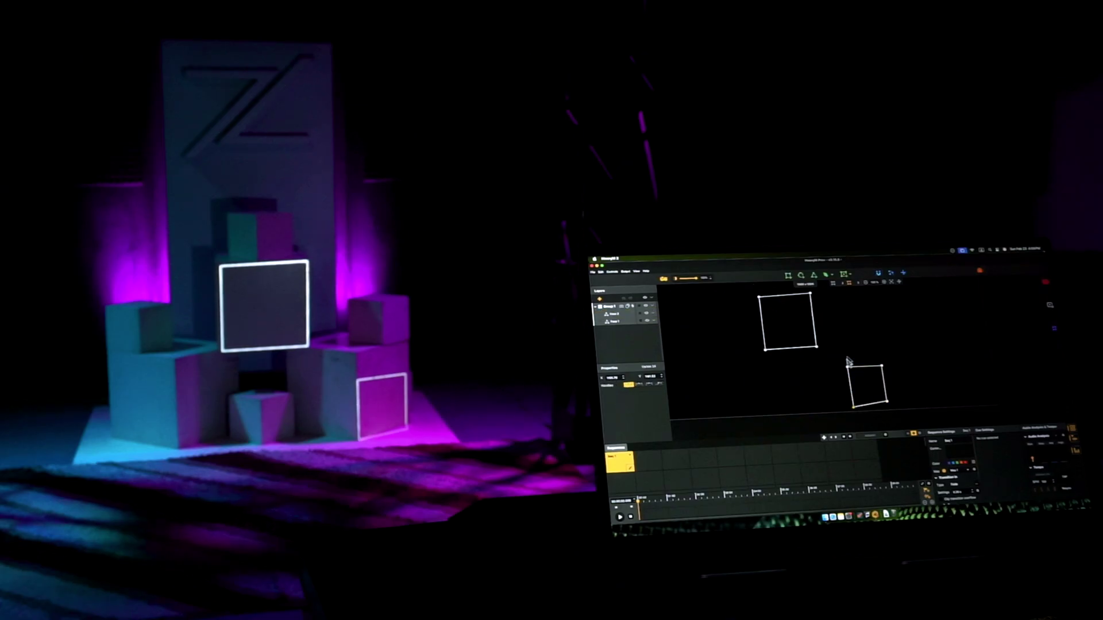
left_click_drag(848, 362, 847, 352)
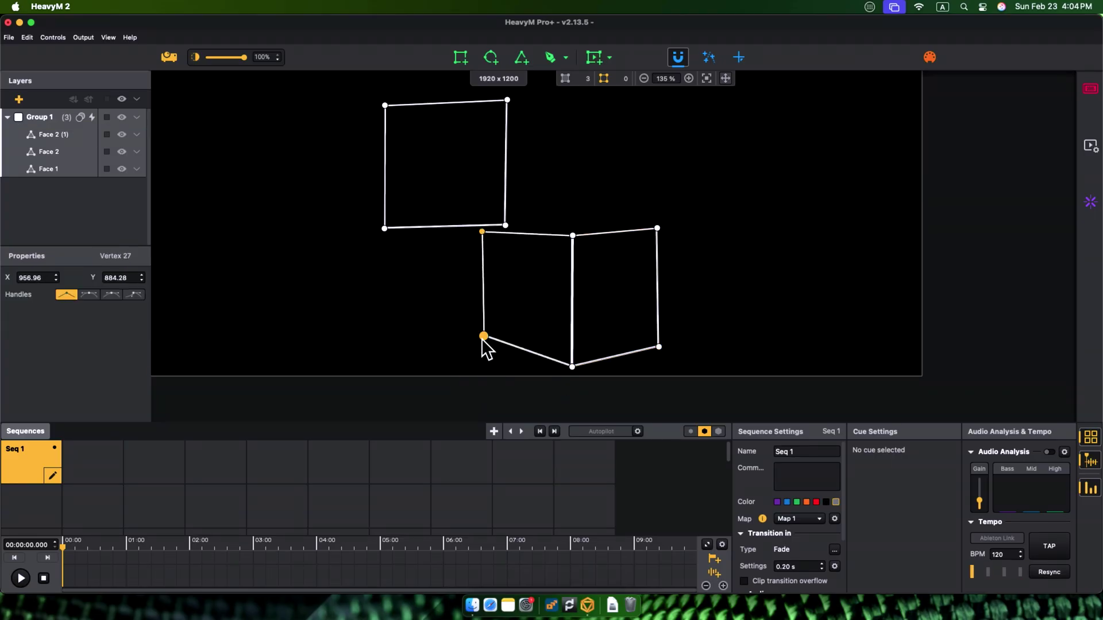
Step: Duplicate the cube faces with Cmd+D and snap the copy's corner beside the top face
left_click(549, 322, "shift")
scroll(549, 321, "down", 3)
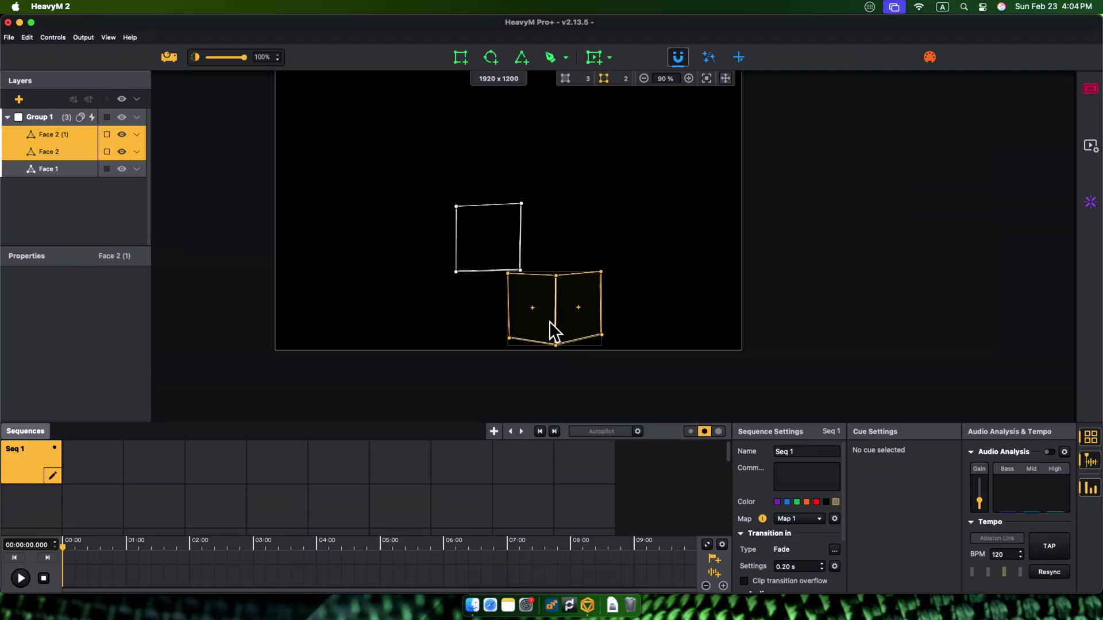
key("super+d")
scroll(576, 187, "up", 4)
left_click(345, 217)
left_click_drag(345, 216, 345, 209)
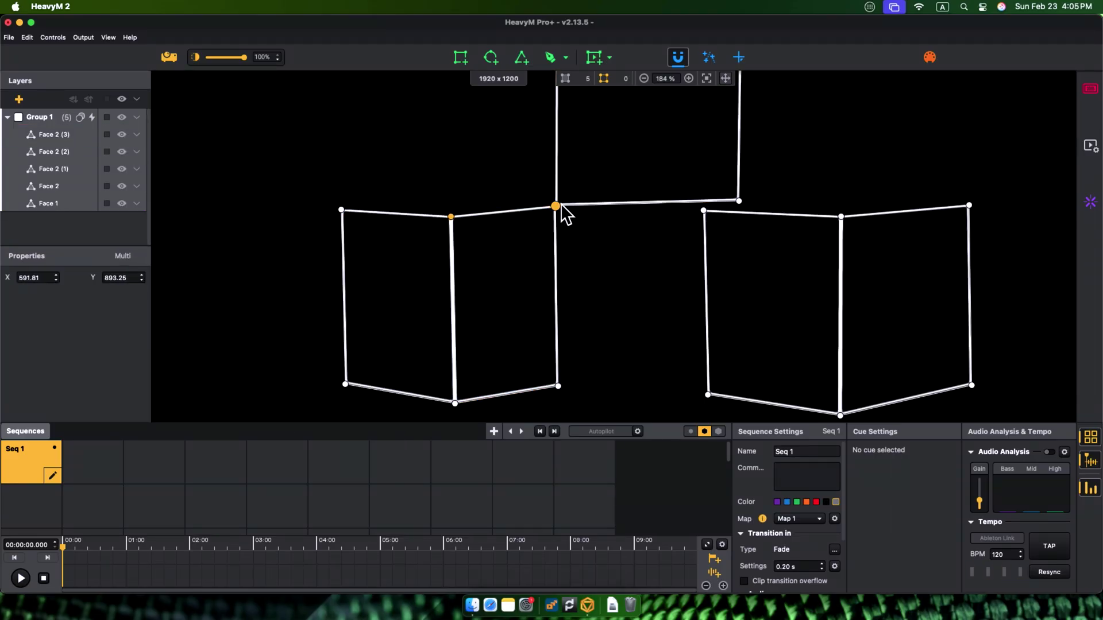
left_click_drag(559, 209, 574, 236)
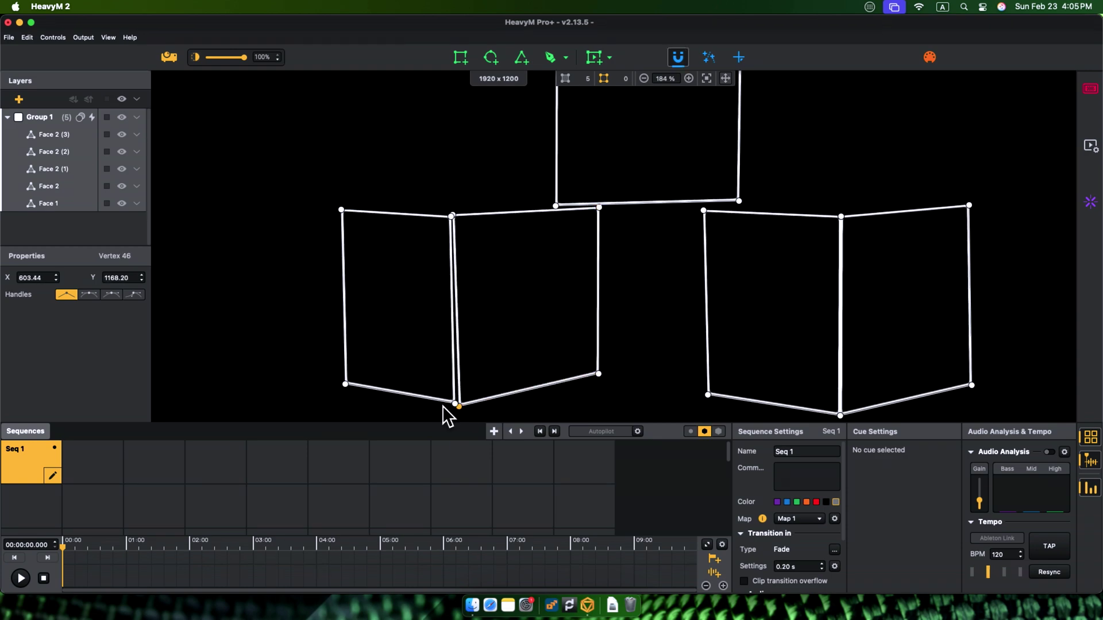
Step: Shrink the middle face to a small square and move Face 6 and Face 6 (1) up-right
left_click(475, 263)
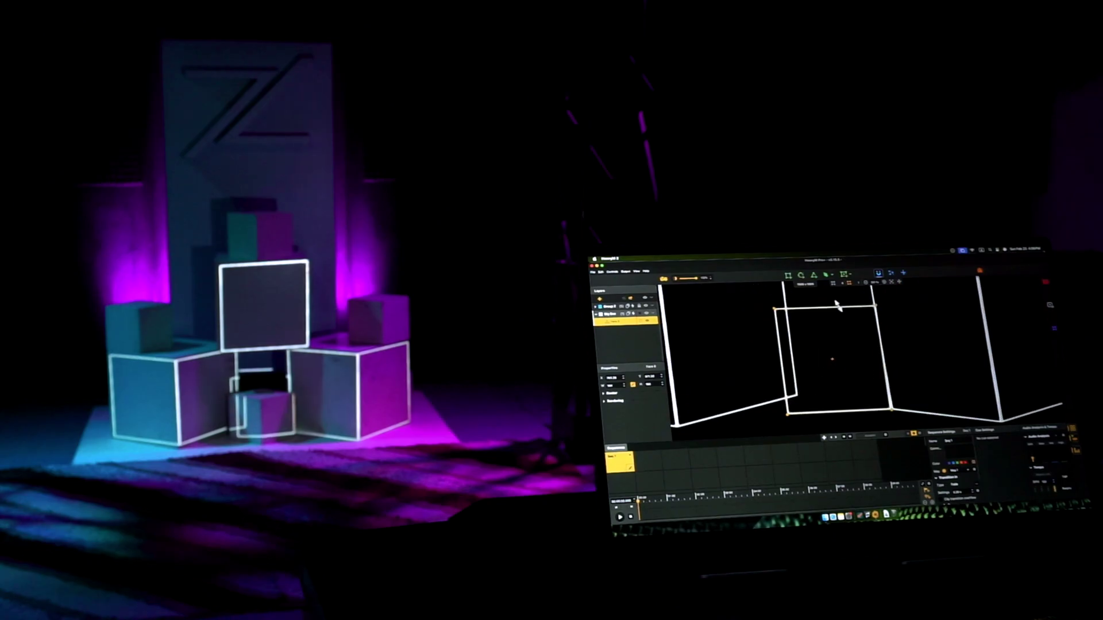
left_click_drag(838, 306, 857, 372)
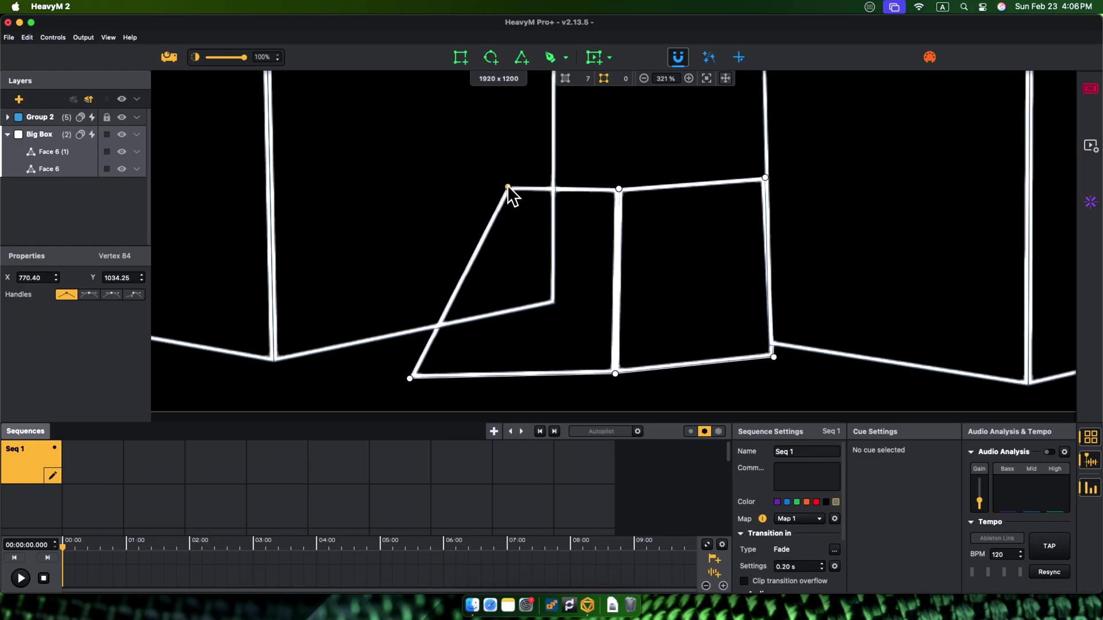
left_click_drag(410, 377, 504, 356)
left_click(614, 180)
scroll(615, 187, "down", 5)
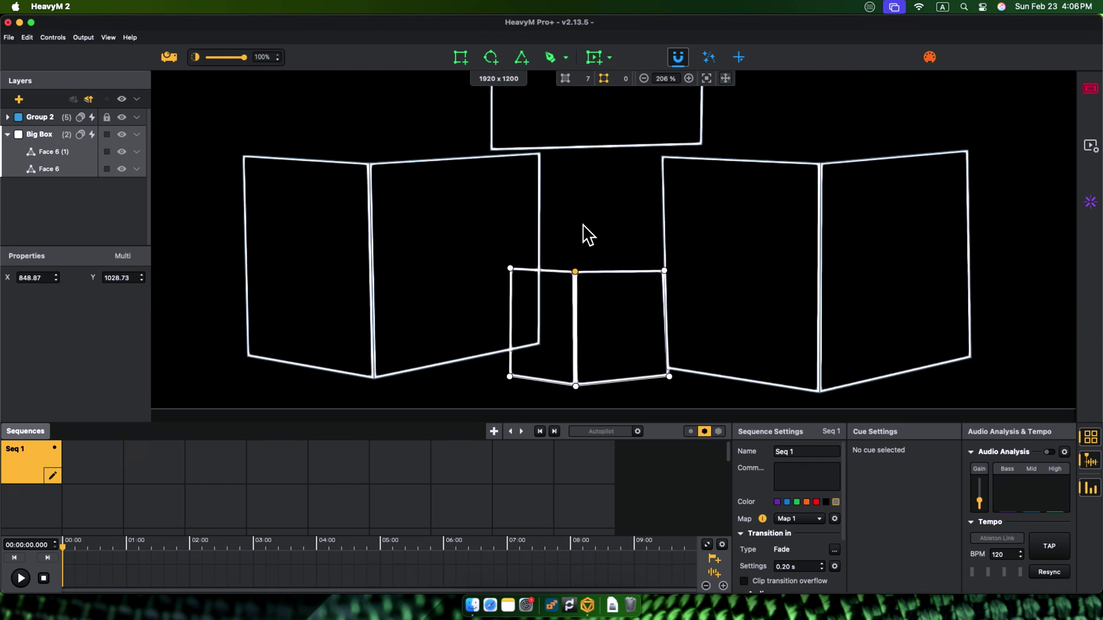
left_click(566, 330)
left_click(527, 345, "shift")
left_click_drag(576, 337, 697, 214)
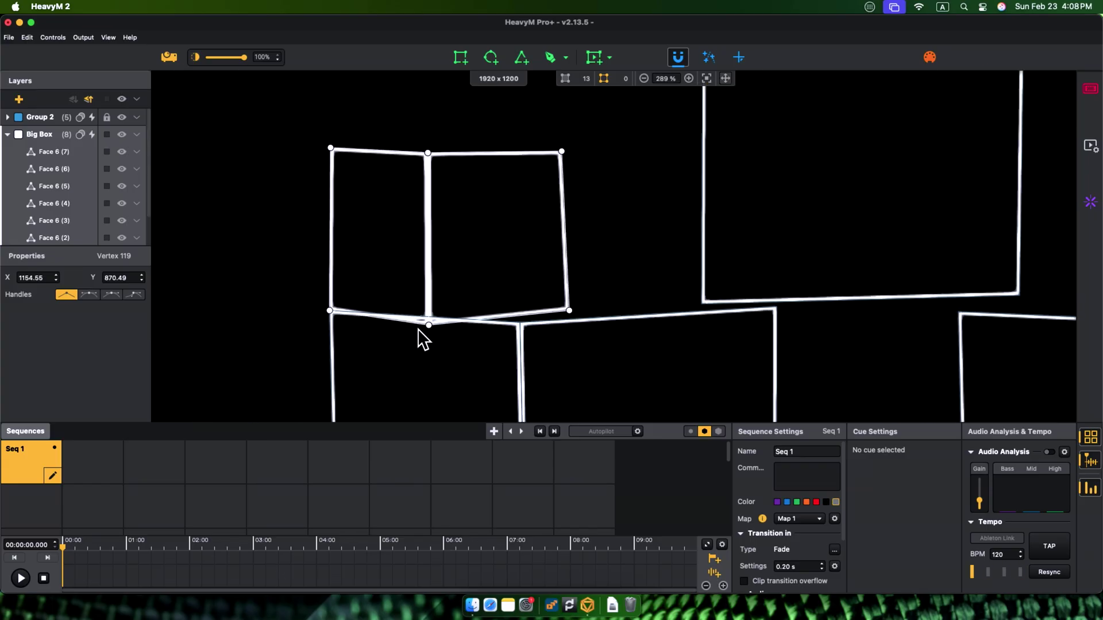
left_click_drag(428, 241, 377, 185)
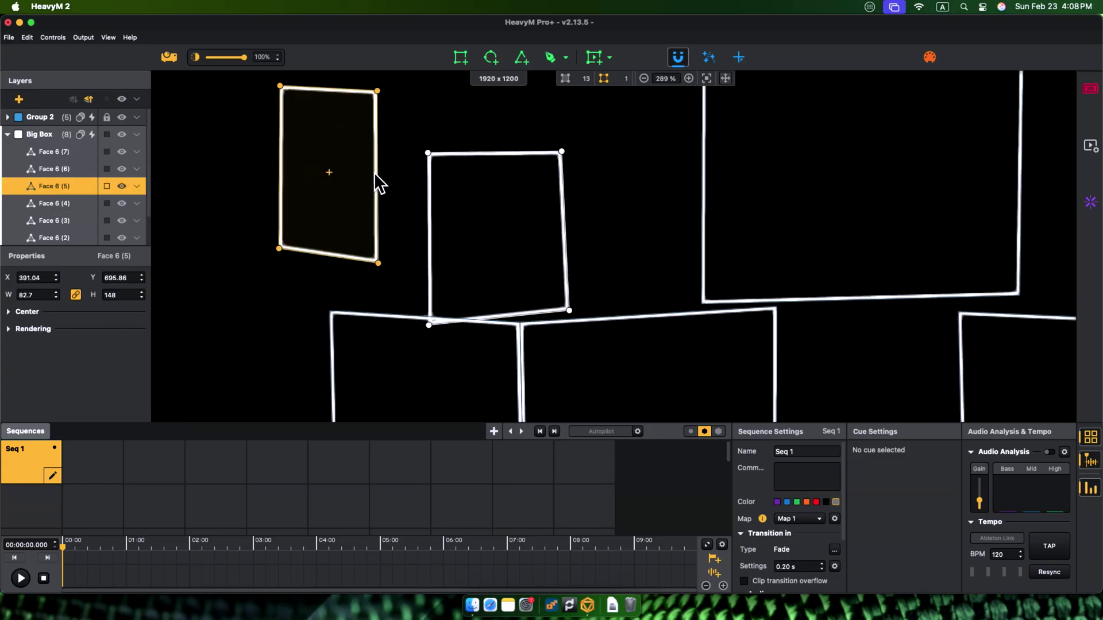
Step: Reposition Face 6 (4) and join the left face's corners to the neighbouring faces
left_click_drag(481, 246, 471, 217)
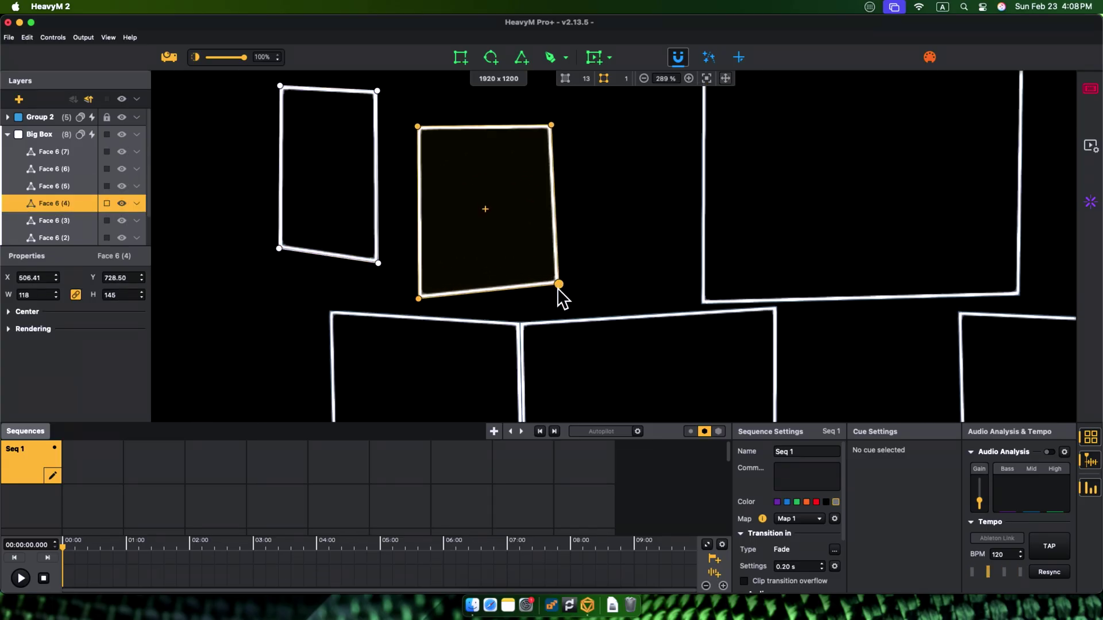
mouse_move(560, 286)
left_mouse_down()
mouse_move(544, 293)
mouse_move(545, 276)
left_mouse_up()
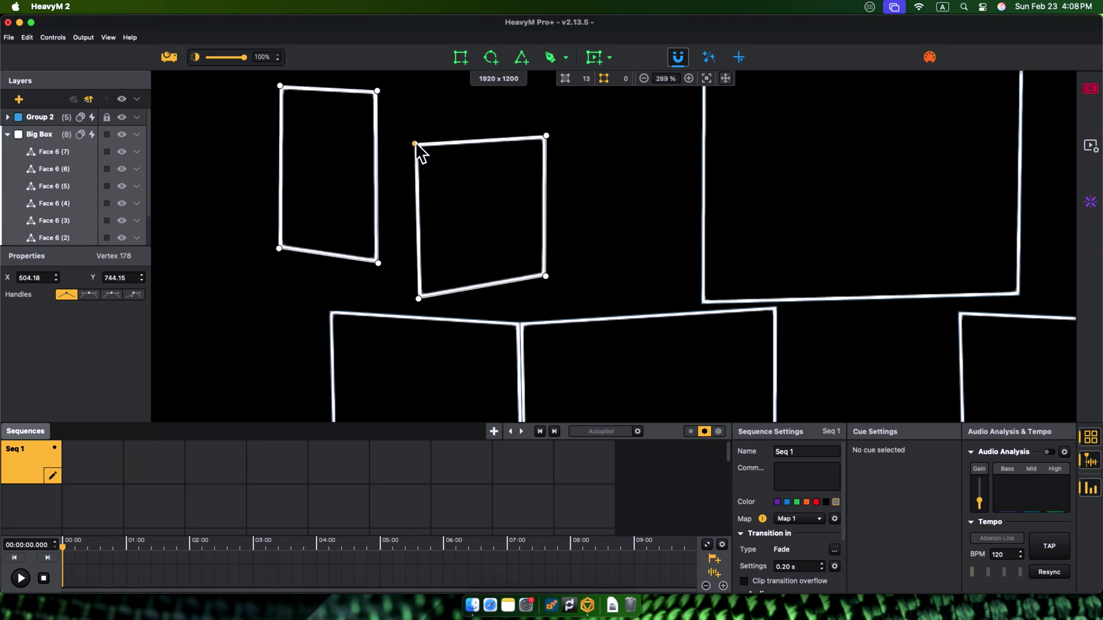
left_click_drag(374, 264, 418, 298)
left_click_drag(377, 92, 413, 145)
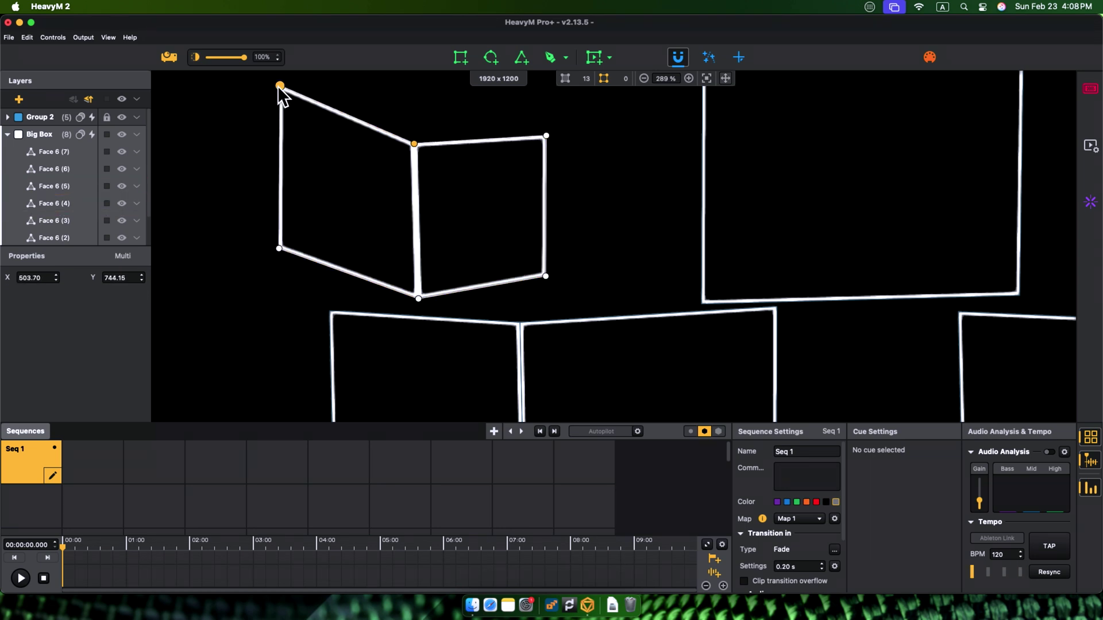
left_click_drag(281, 87, 330, 140)
left_click_drag(336, 286, 326, 298)
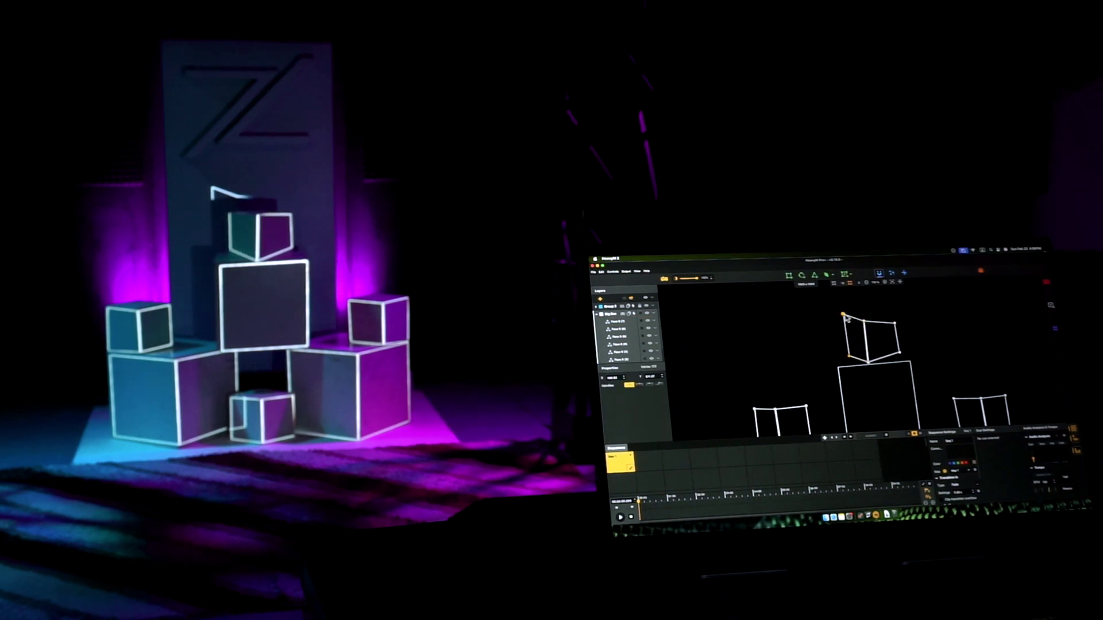
Step: Align the small top cube's corners, then begin renaming the Group 2 layer
left_click_drag(845, 318, 847, 330)
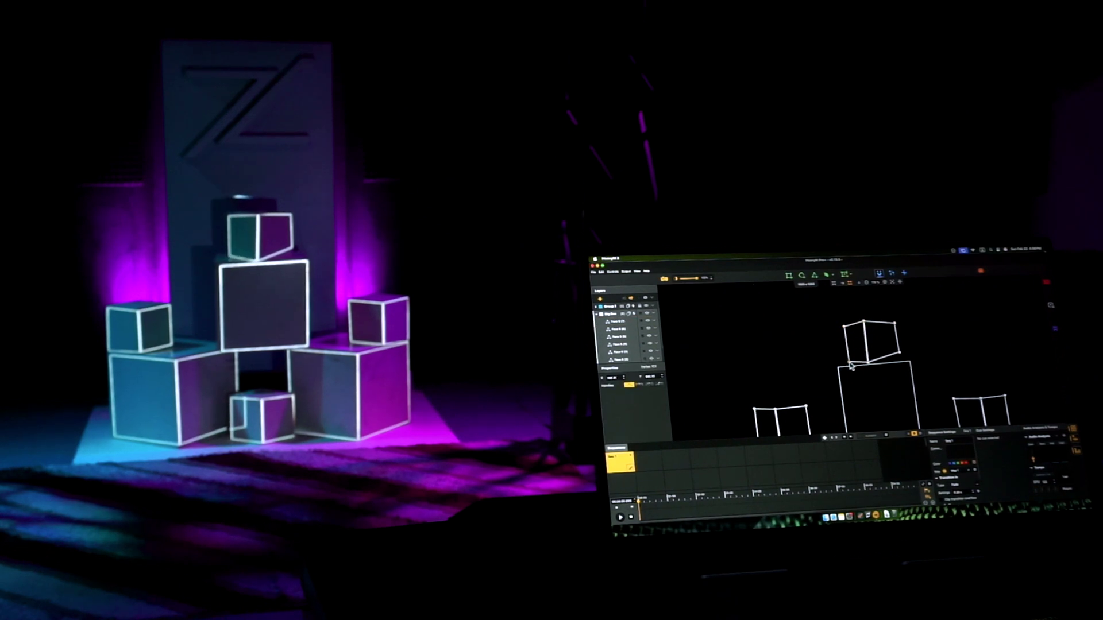
left_click(876, 348)
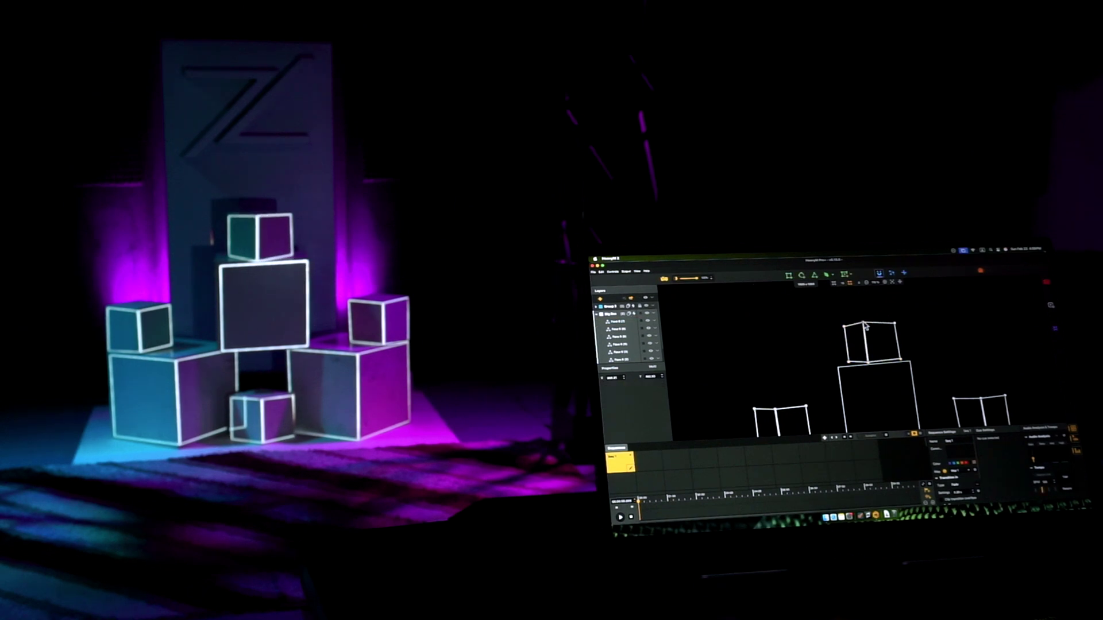
left_click(862, 323)
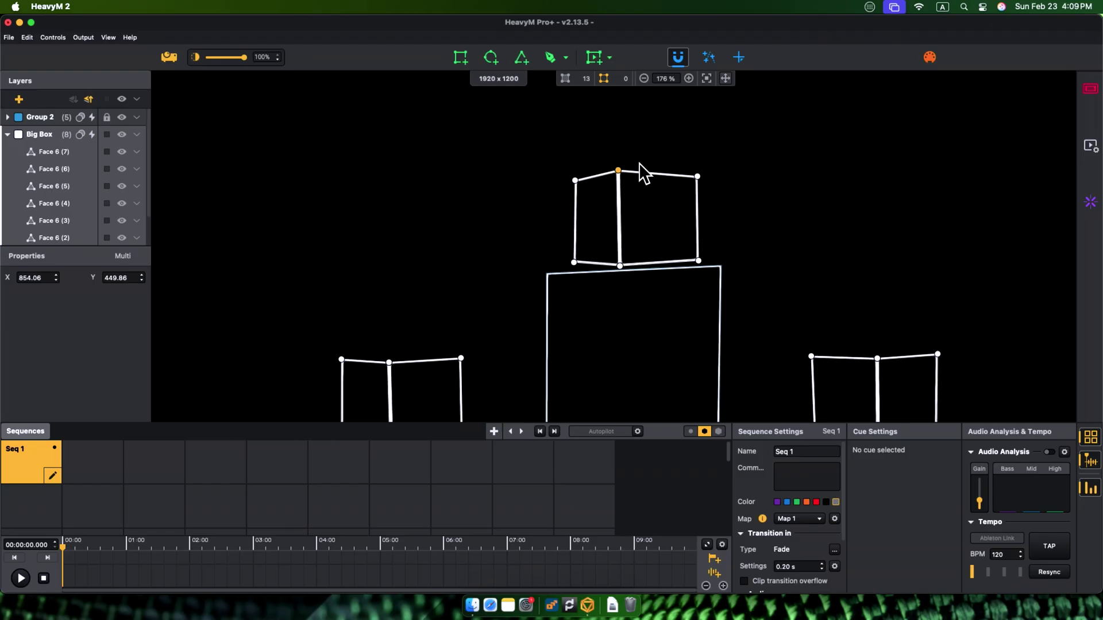
scroll(684, 157, "down", 3)
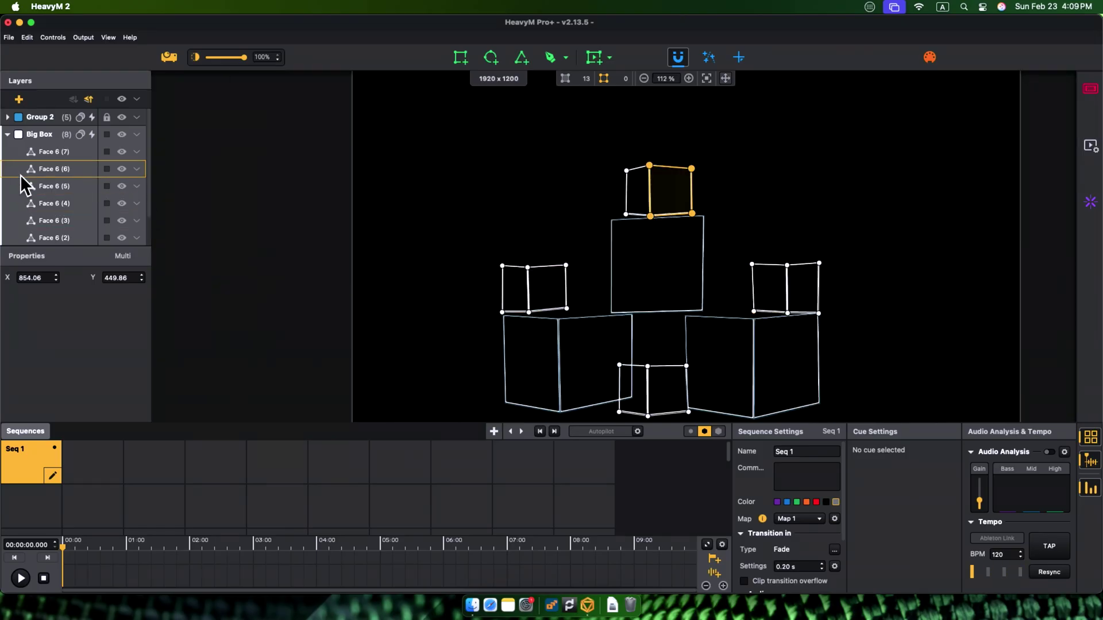
double_click(46, 118)
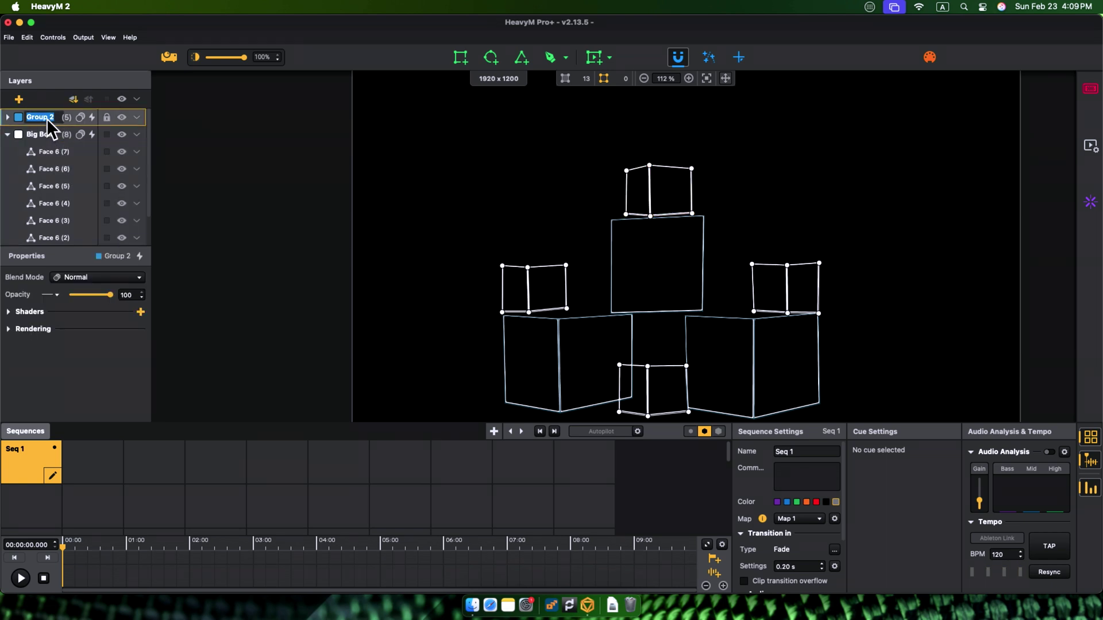
Step: Rename the groups big and small, and add a new square face on the canvas
key("Return")
double_click(50, 130)
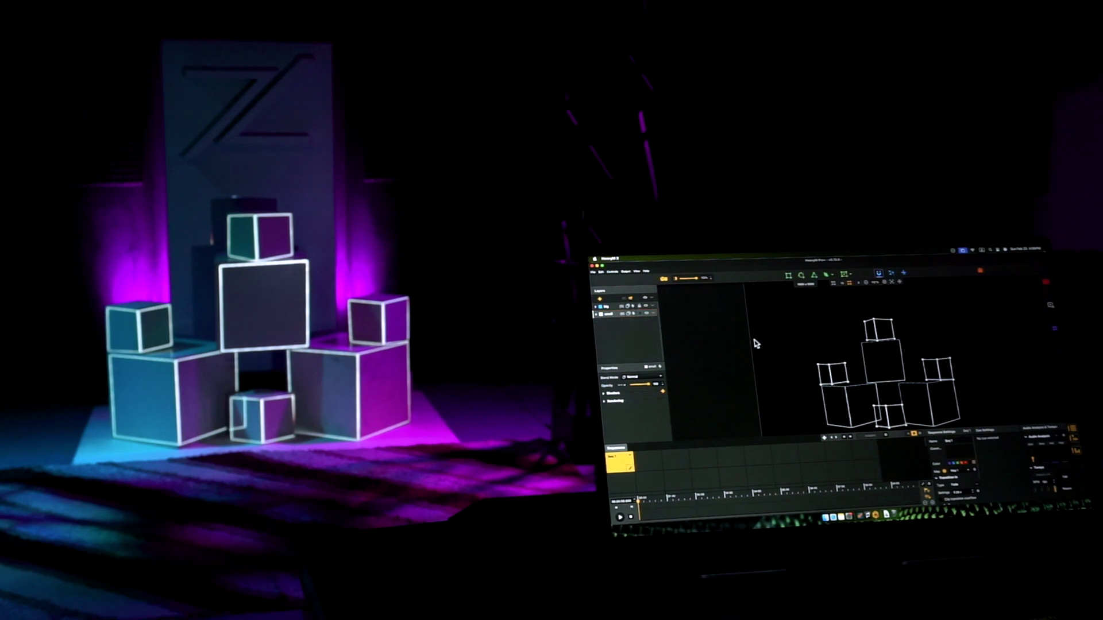
left_click(780, 310)
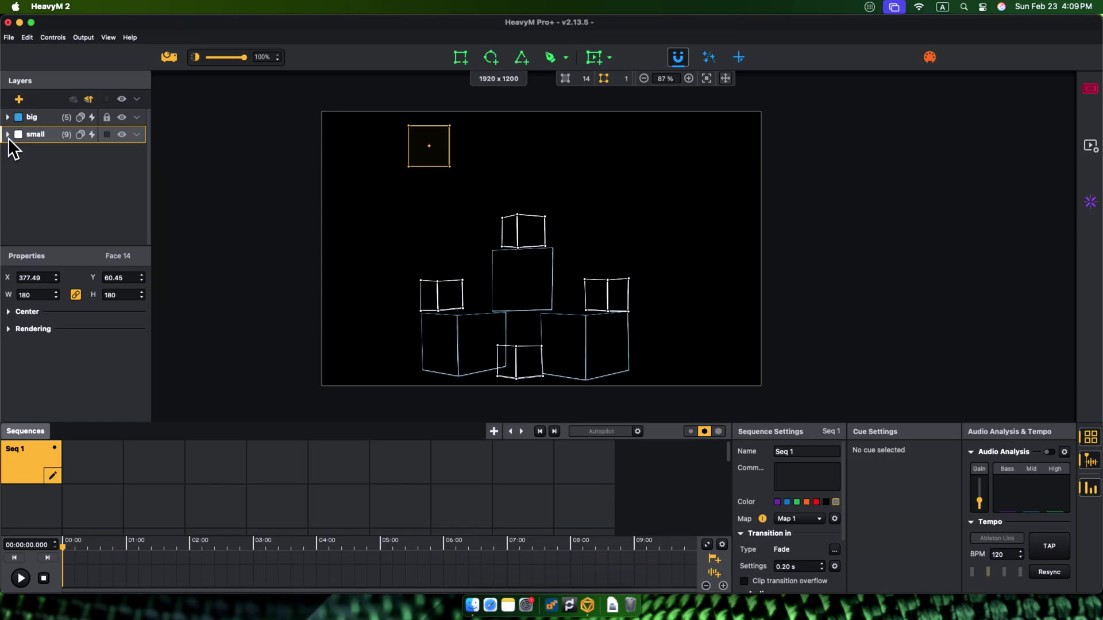
Step: Move Face 14 into its own Group 3 and collapse the small group
left_click(7, 135)
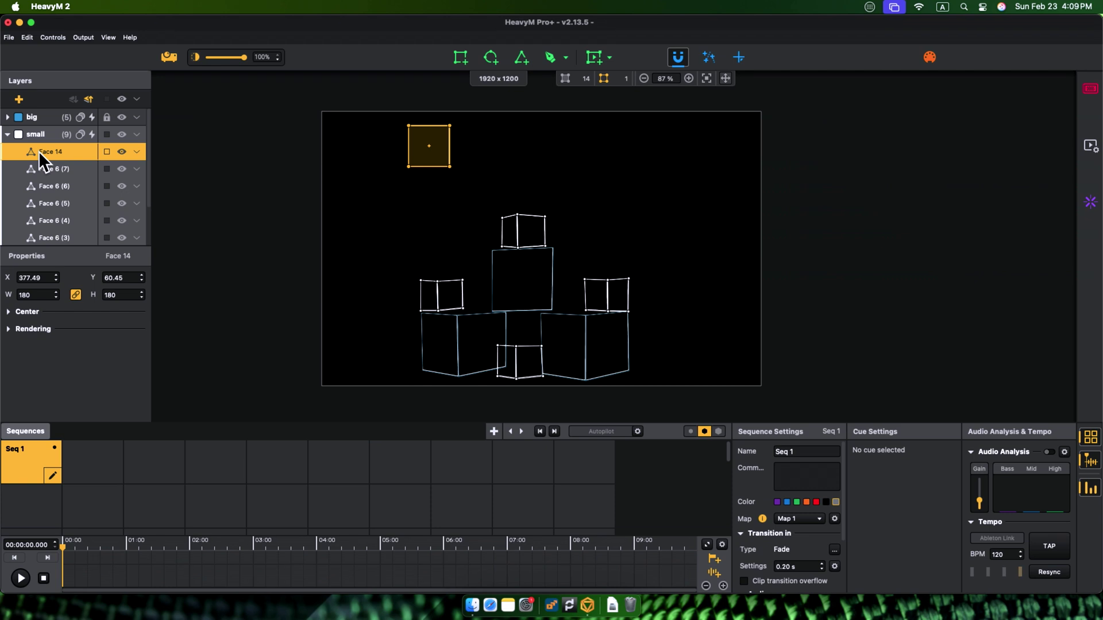
left_click(18, 99)
left_click(11, 167)
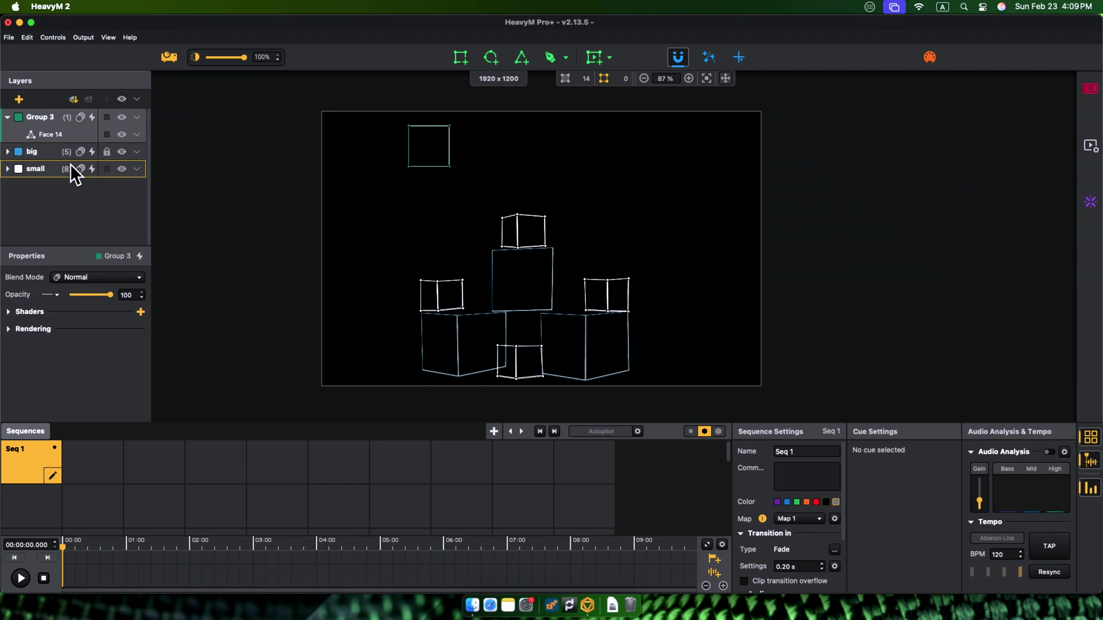
left_click(46, 121)
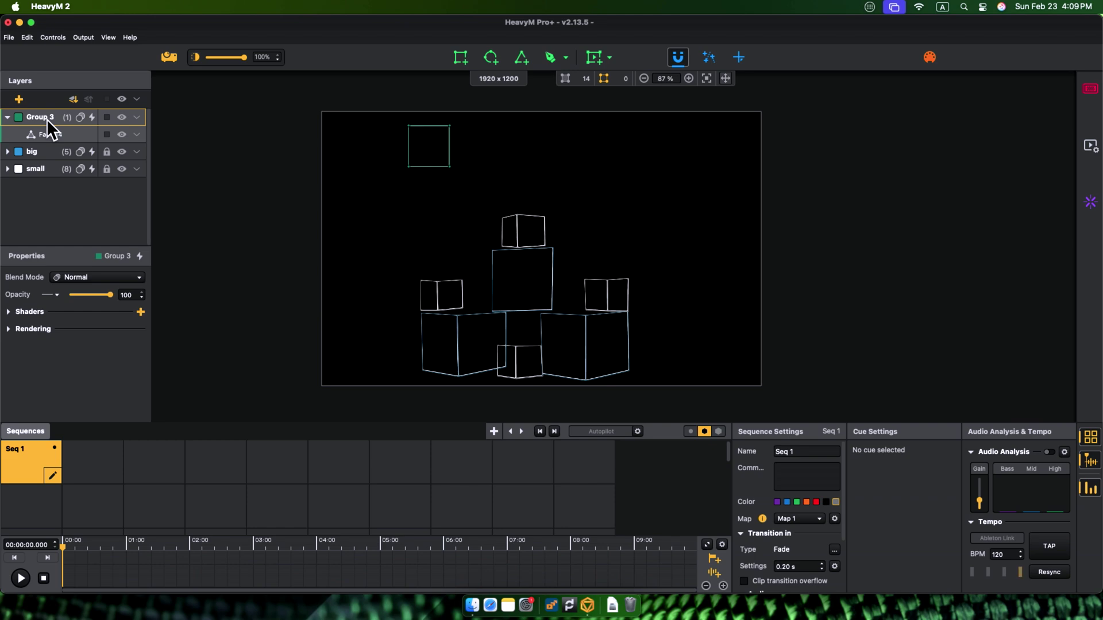
left_click(50, 133)
Step: Stretch Face 14 over the tall Z panel and hide the big and small groups
left_click(50, 133)
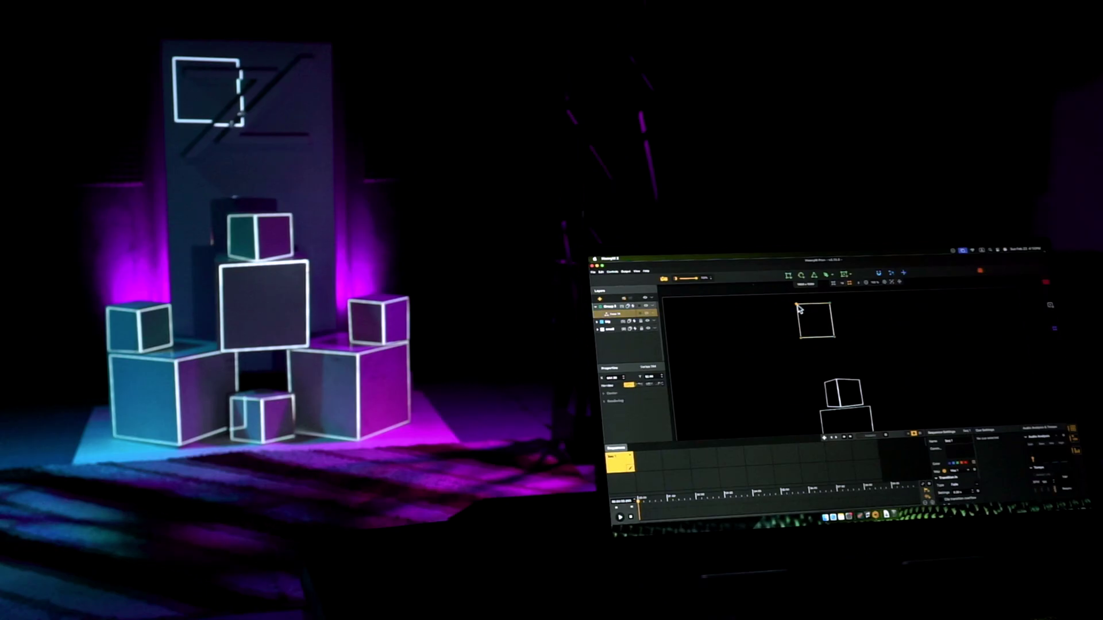
left_click_drag(831, 302, 876, 297)
left_click_drag(836, 338, 896, 410)
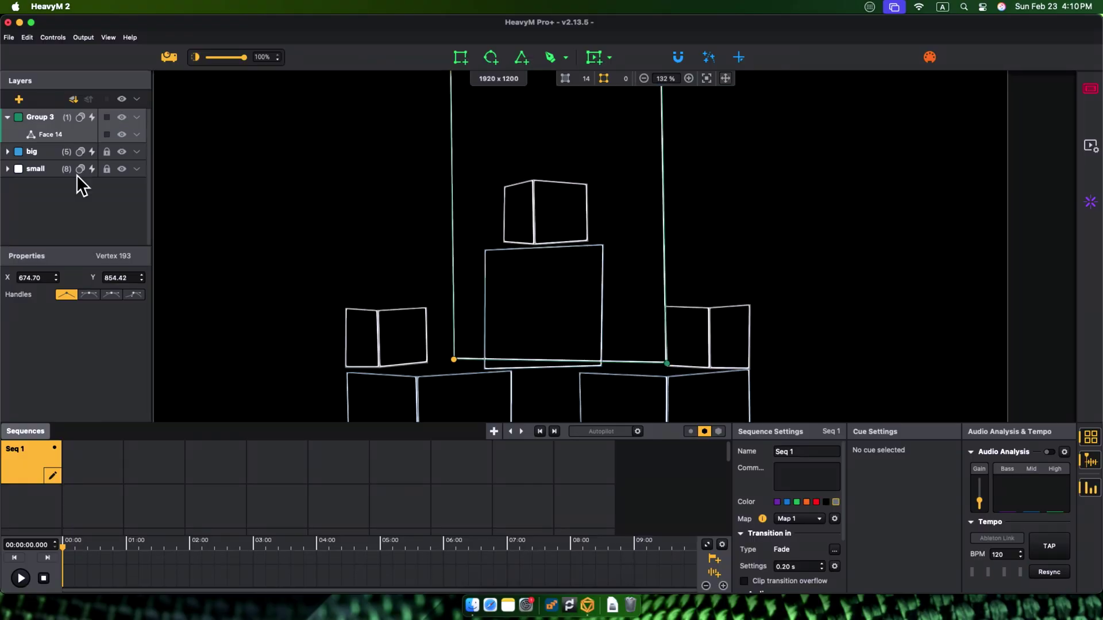
left_click(121, 151)
left_click(121, 168)
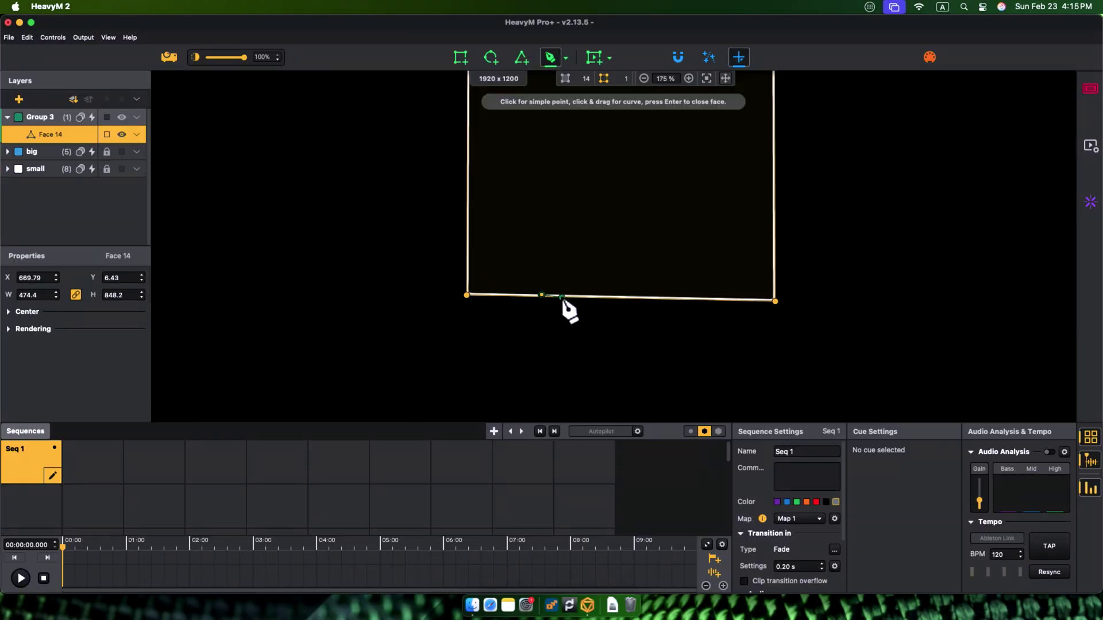
Step: Draw a seven-point stepped outline, Face 15, around the cubes
left_click_drag(563, 218, 489, 303)
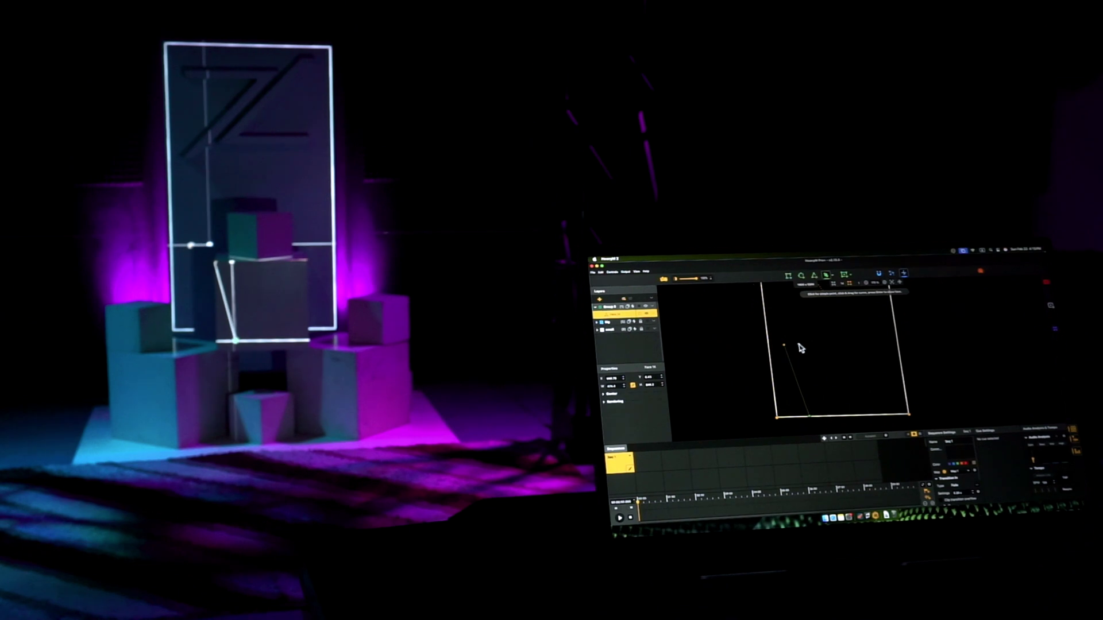
left_click(799, 345)
left_click(796, 307)
left_click(816, 302)
left_click(849, 298)
left_click(852, 338)
left_click(867, 336)
left_click(882, 413)
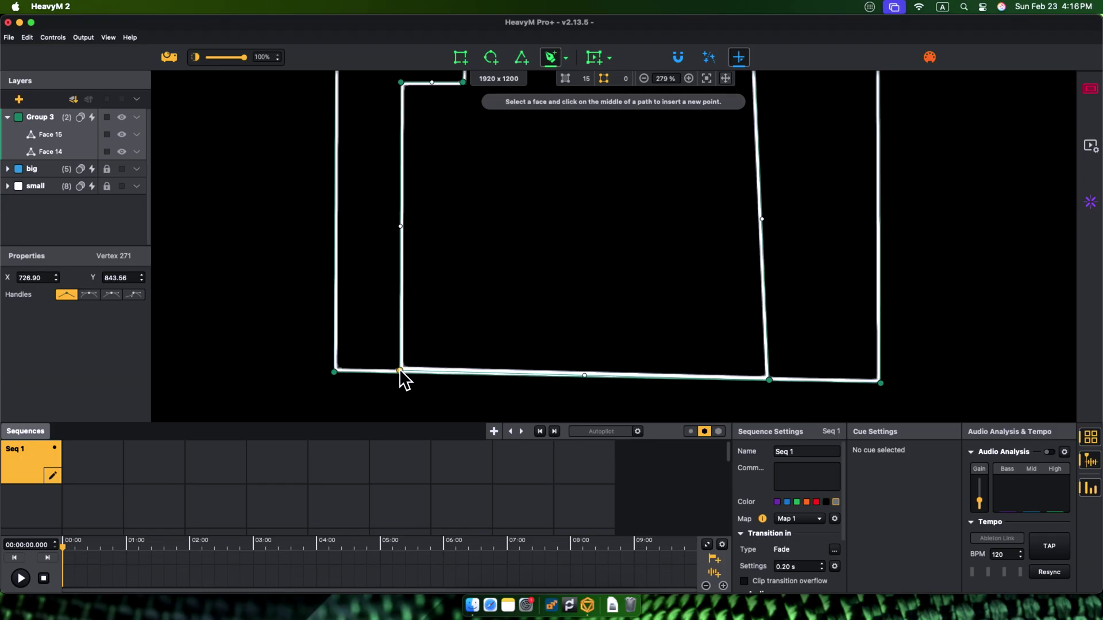
Step: Select Face 15 in Layers and set it to Use as Mask
left_click(381, 370)
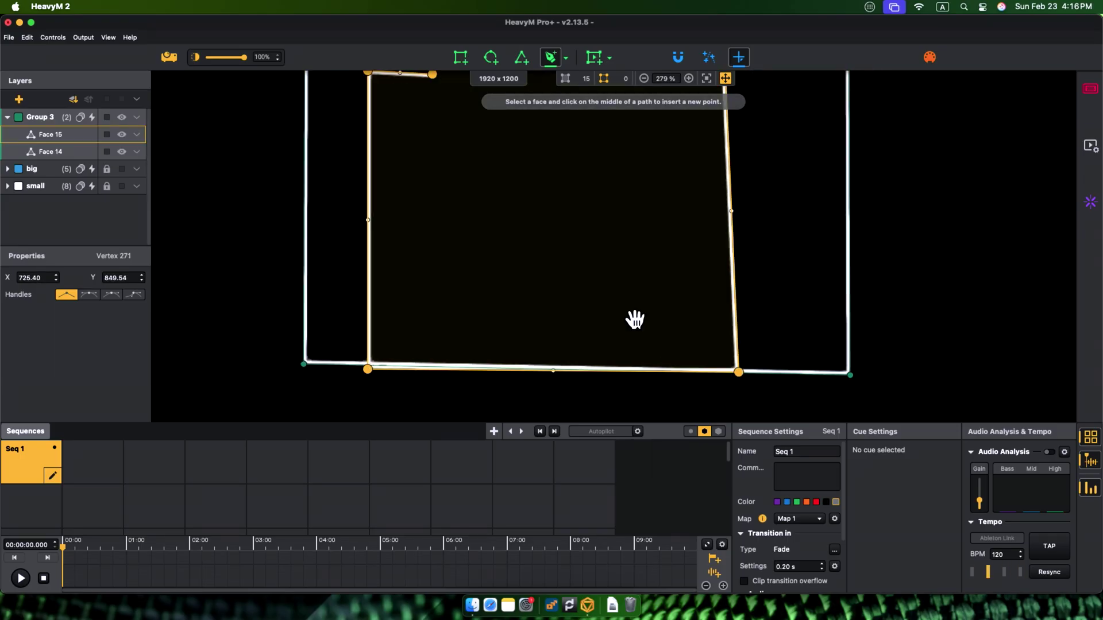
scroll(739, 389, "down", 3)
left_click(623, 180)
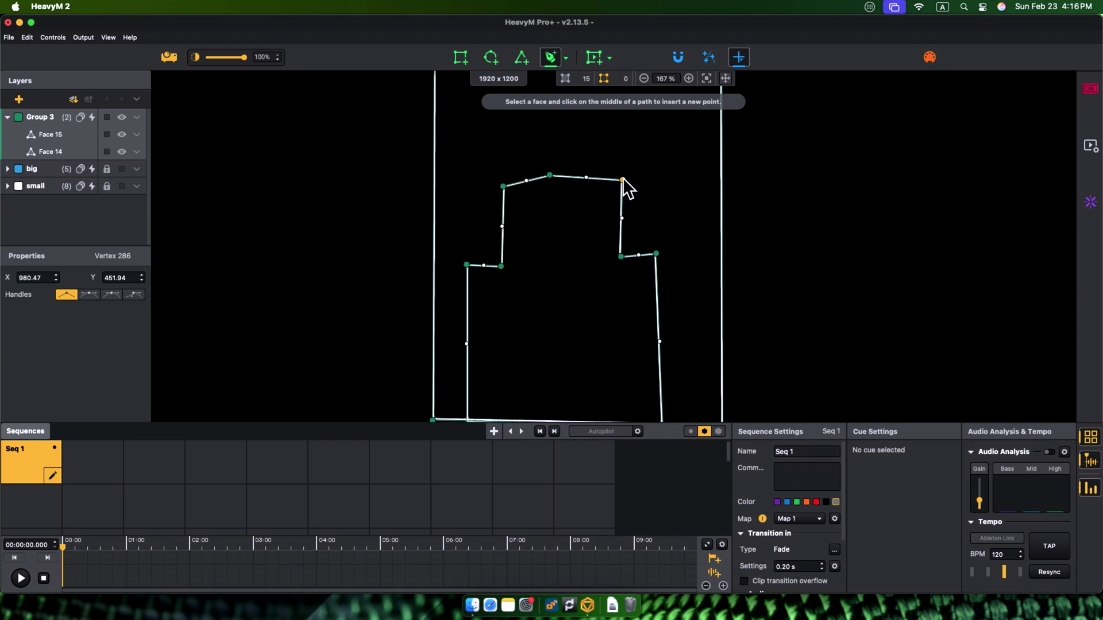
key("Escape")
scroll(164, 140, "down", 2)
left_click(105, 131)
left_click(137, 134)
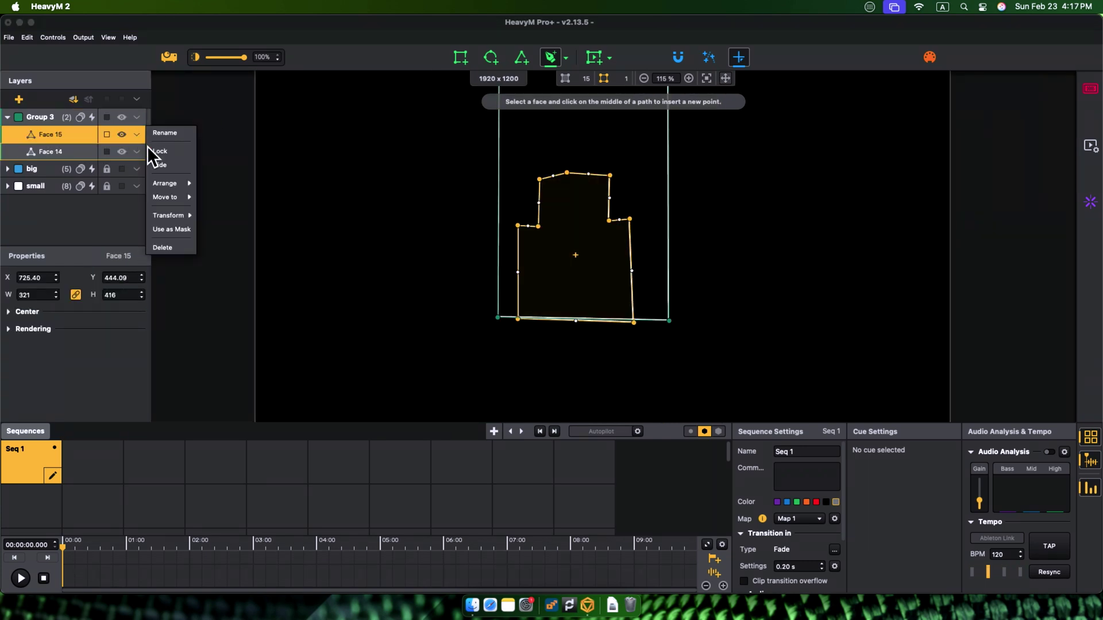
left_click(81, 133)
left_click(109, 150)
scroll(313, 195, "down", 2)
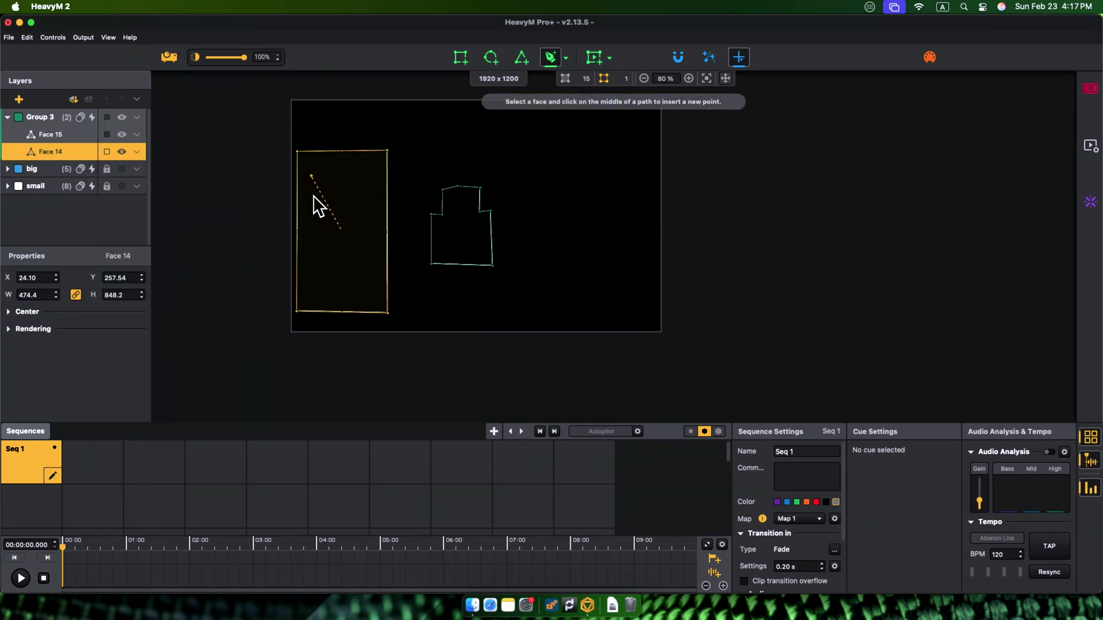
key("ctrl+z")
left_click(57, 133)
left_click(137, 133)
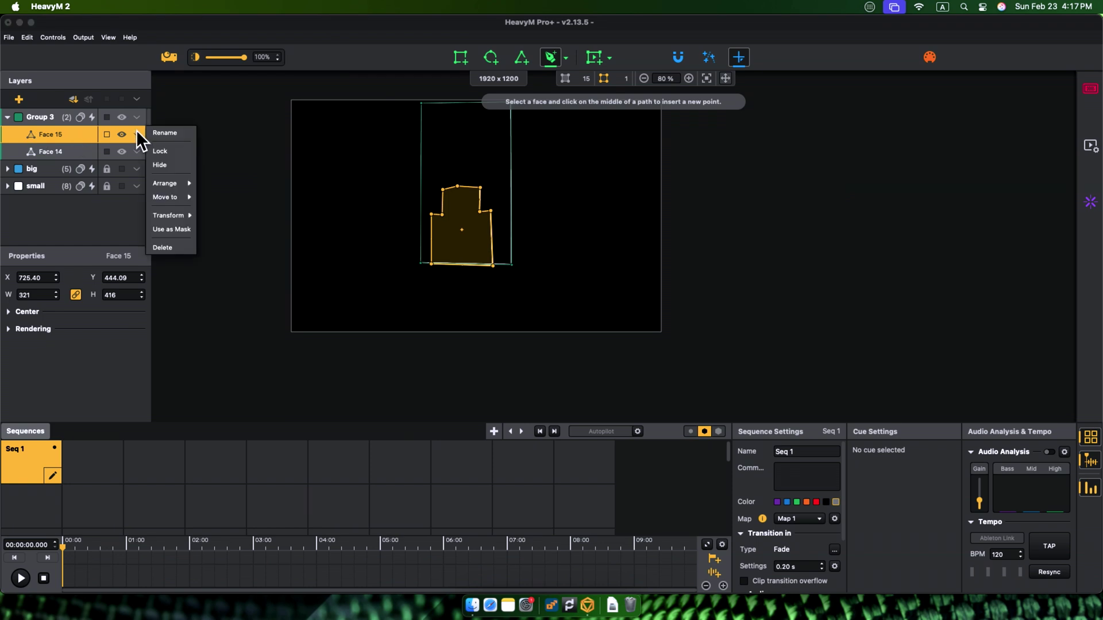
left_click(171, 229)
Step: Move big to the top of Layers and close the 7-shaped first Z stroke
left_click_drag(52, 169, 48, 120)
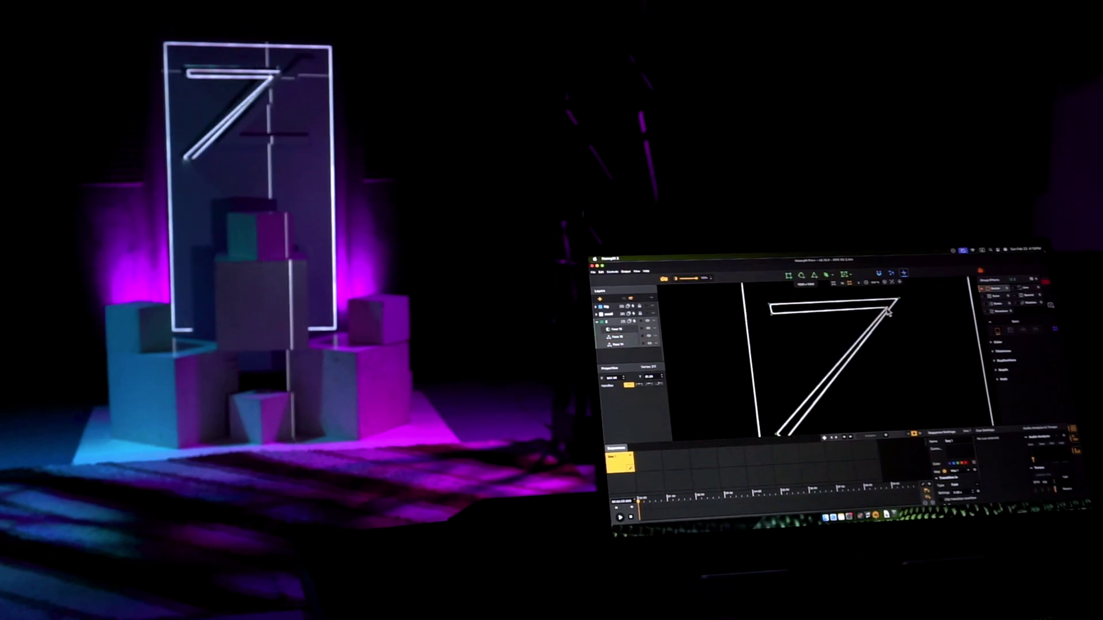
left_click(762, 311)
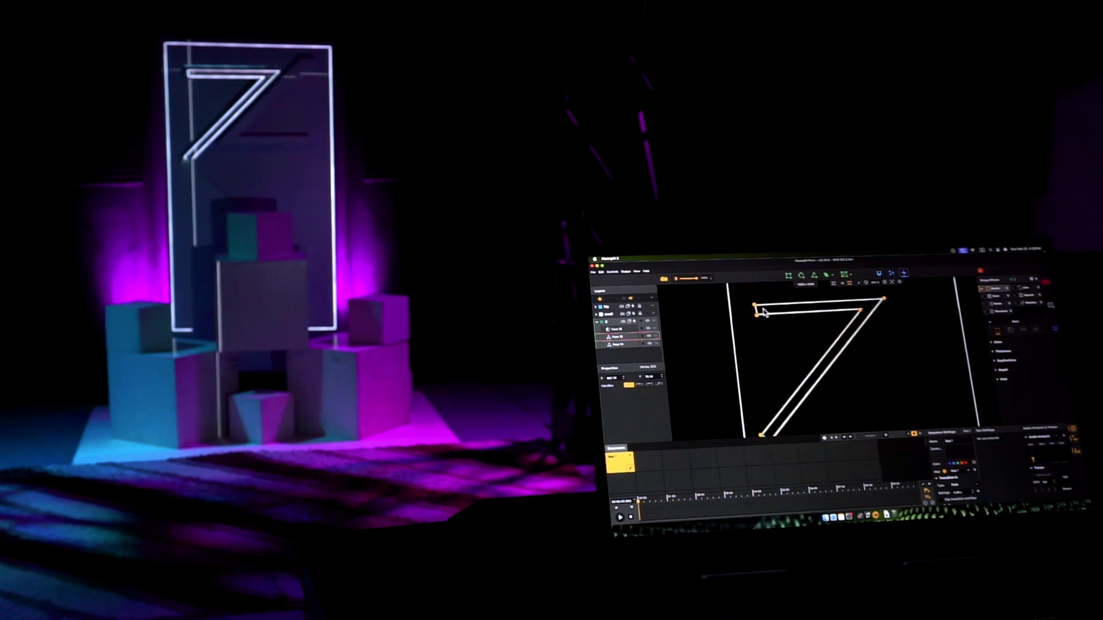
scroll(762, 312, "up", 3)
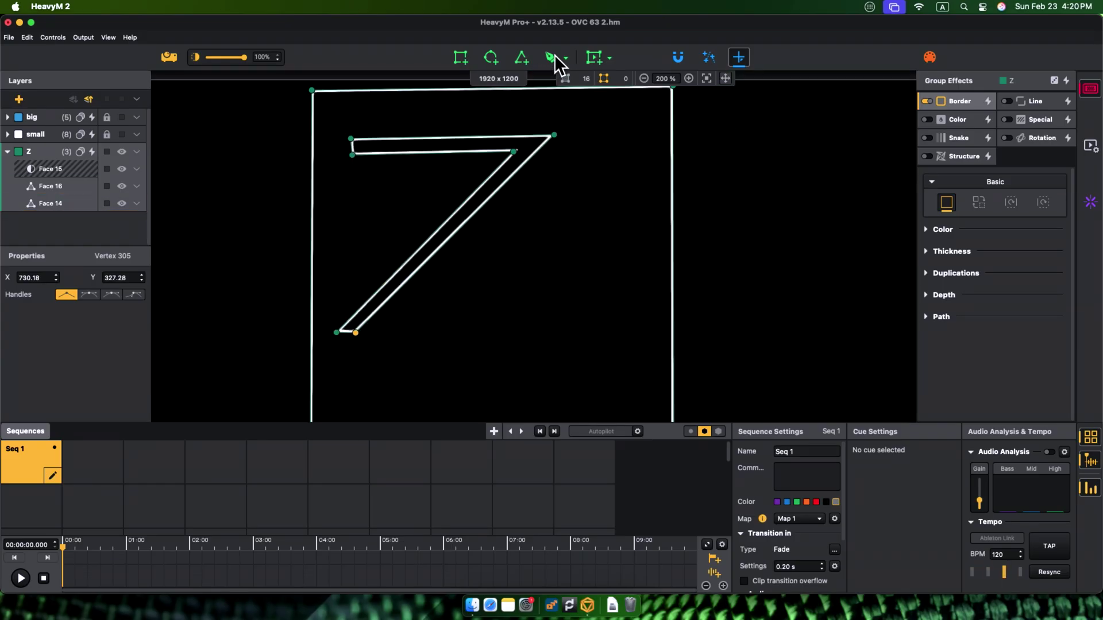
Step: Draw the Z's bottom stroke point by point as Face 17
left_click(552, 58)
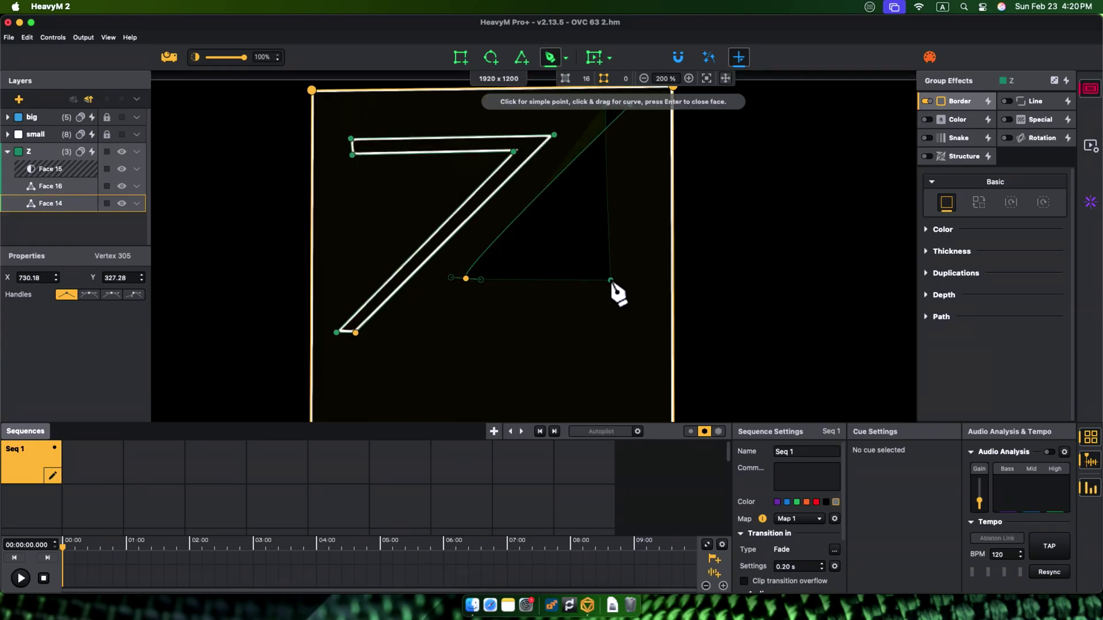
left_click(617, 298)
left_click(418, 301)
key("Return")
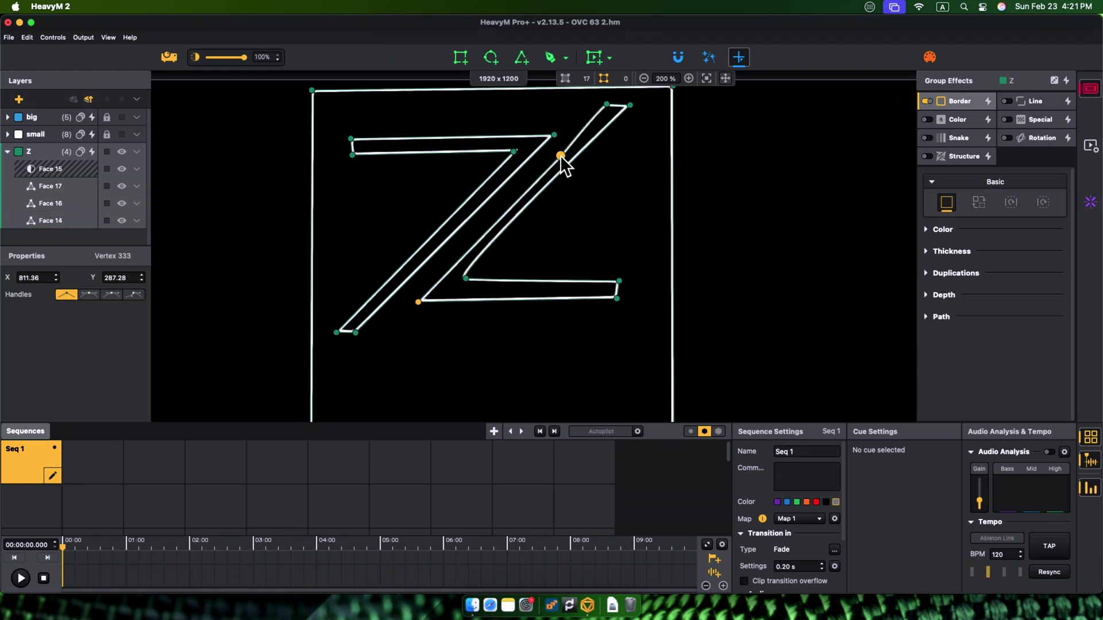
left_click(416, 301)
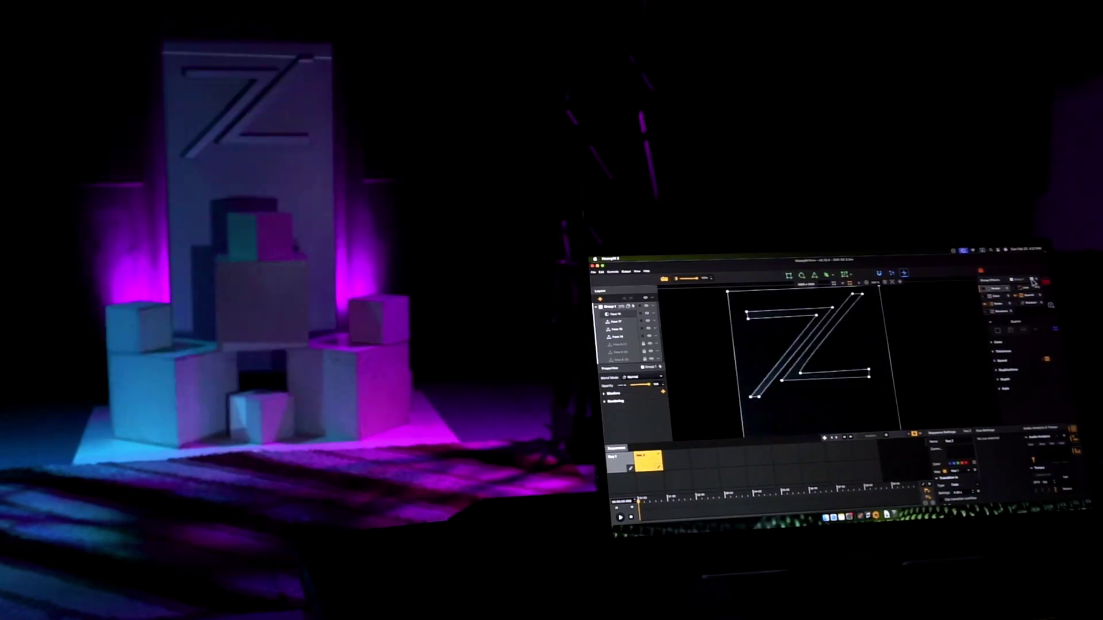
Step: Hide the Face 15 mask, then create and launch Seq 2
left_click(622, 330)
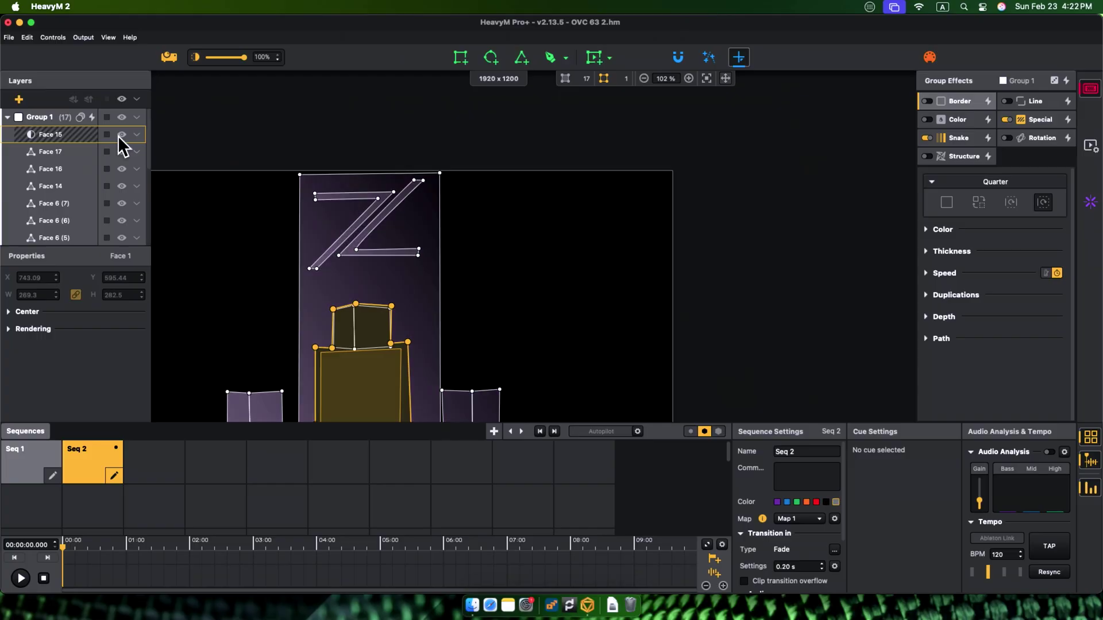
left_click(121, 135)
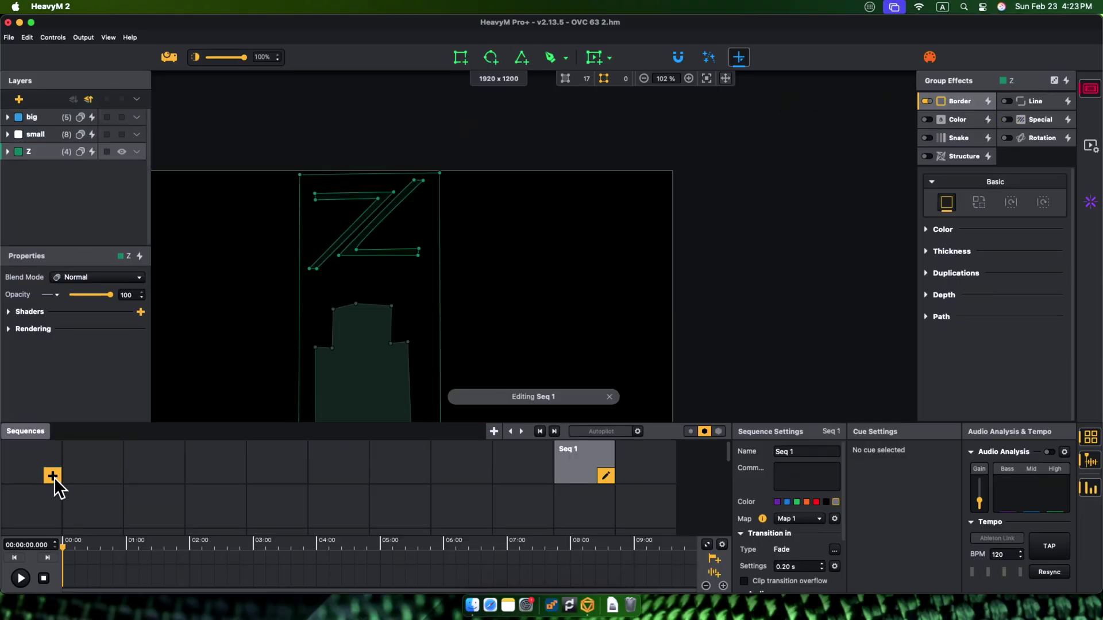
left_click(54, 478)
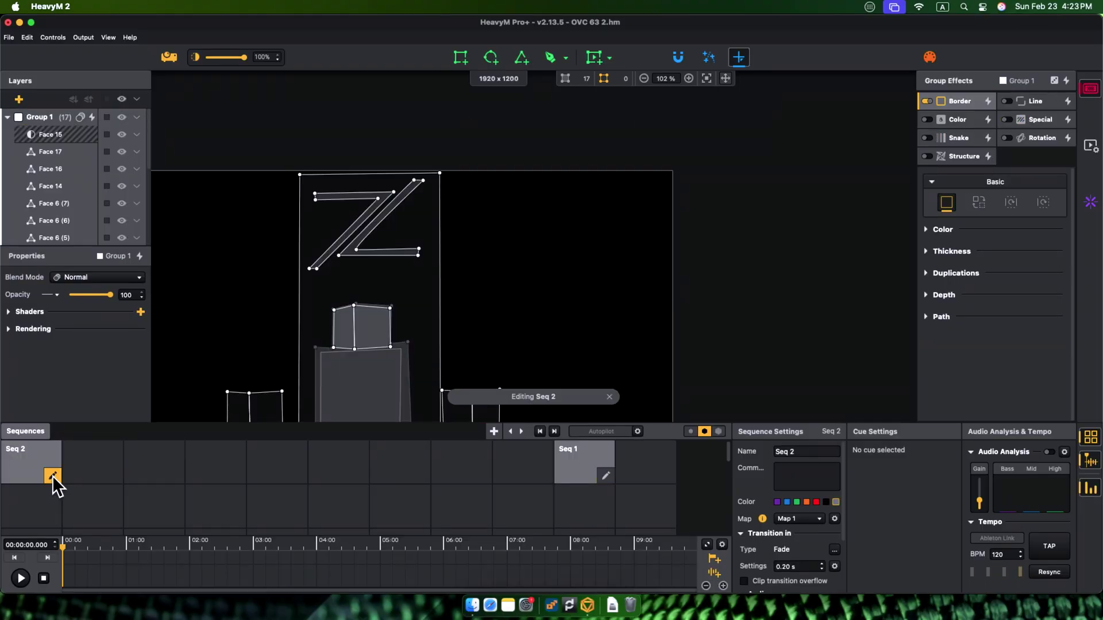
left_click(33, 447)
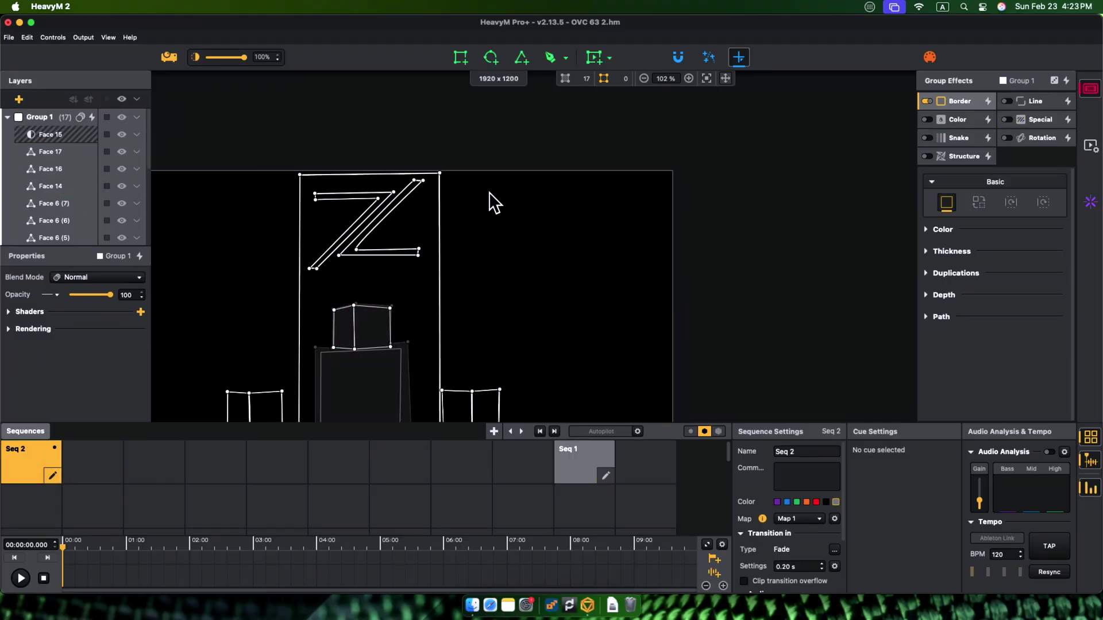
Step: Randomize Seq 2's group effects until Blinking Border with Color paints magenta and orange
left_click(1054, 80)
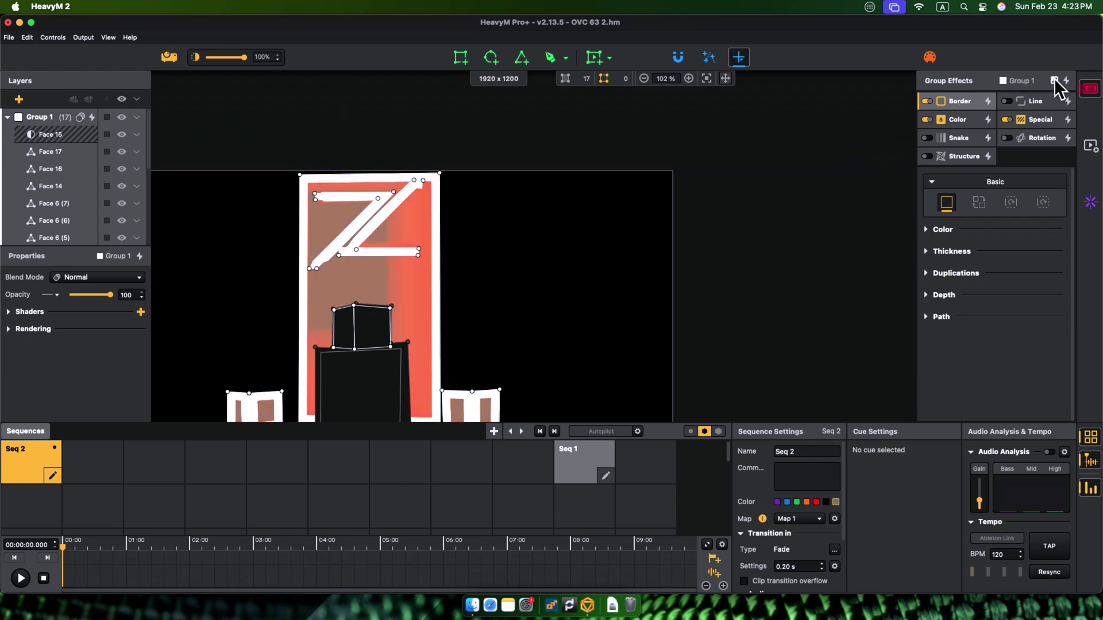
left_click(1053, 80)
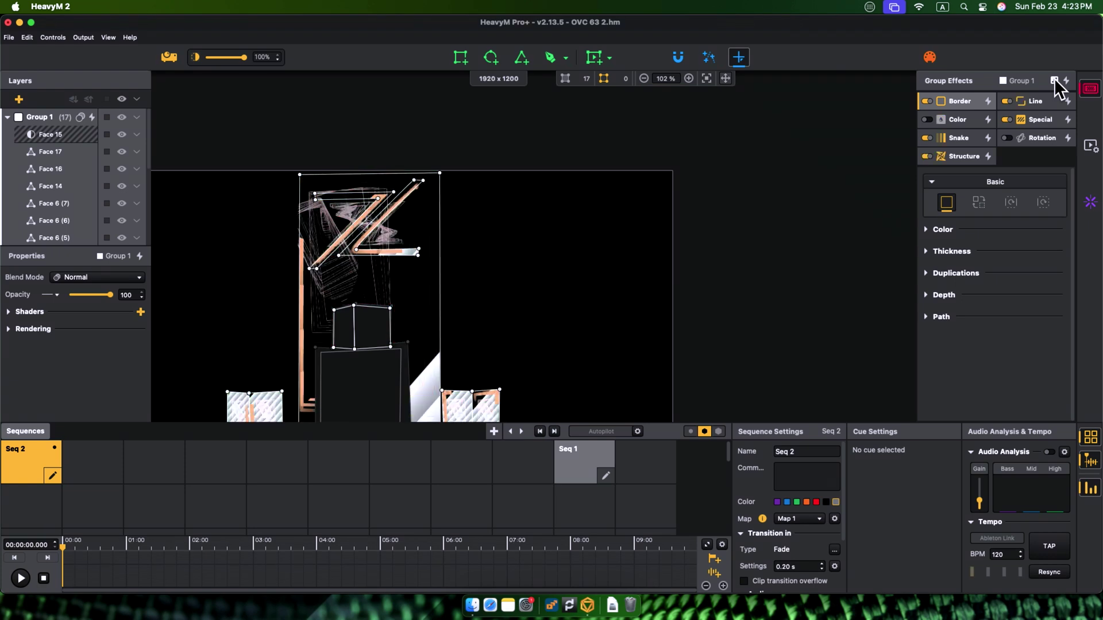
left_click(1053, 80)
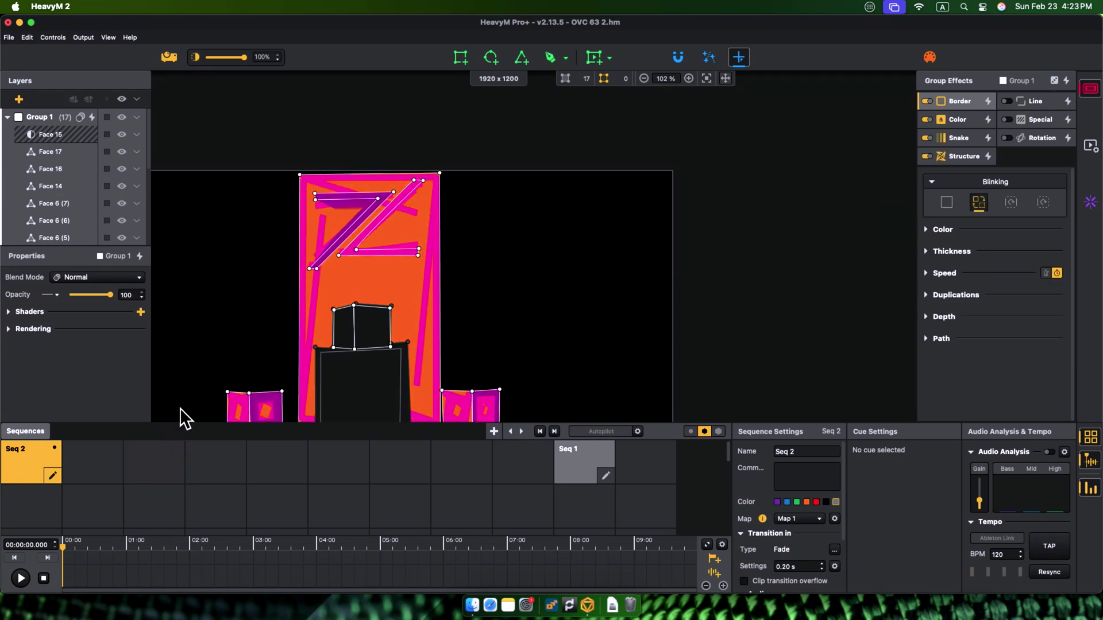
Step: Add Seq 3, hide Face 15 and Face 14, and randomize group effects to red and violet
left_click(114, 476)
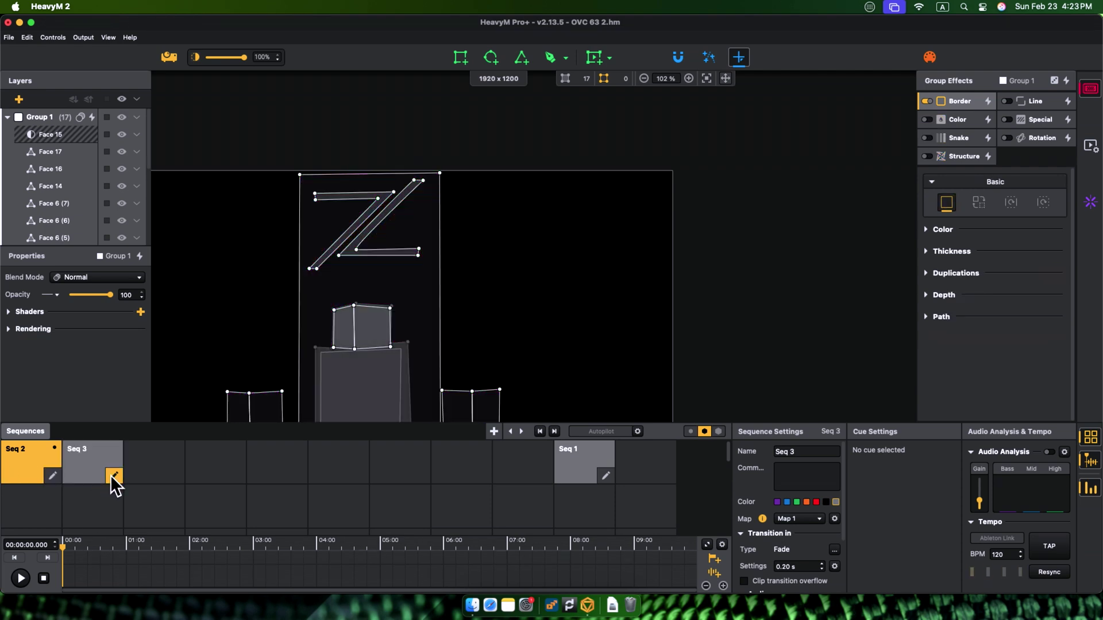
left_click(103, 445)
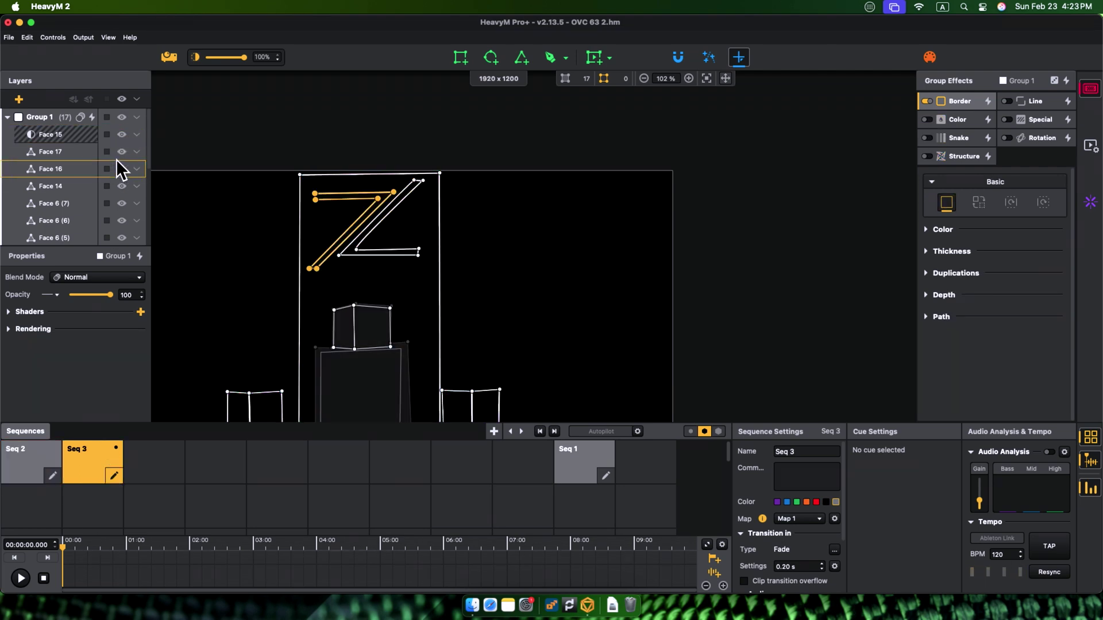
left_click(121, 136)
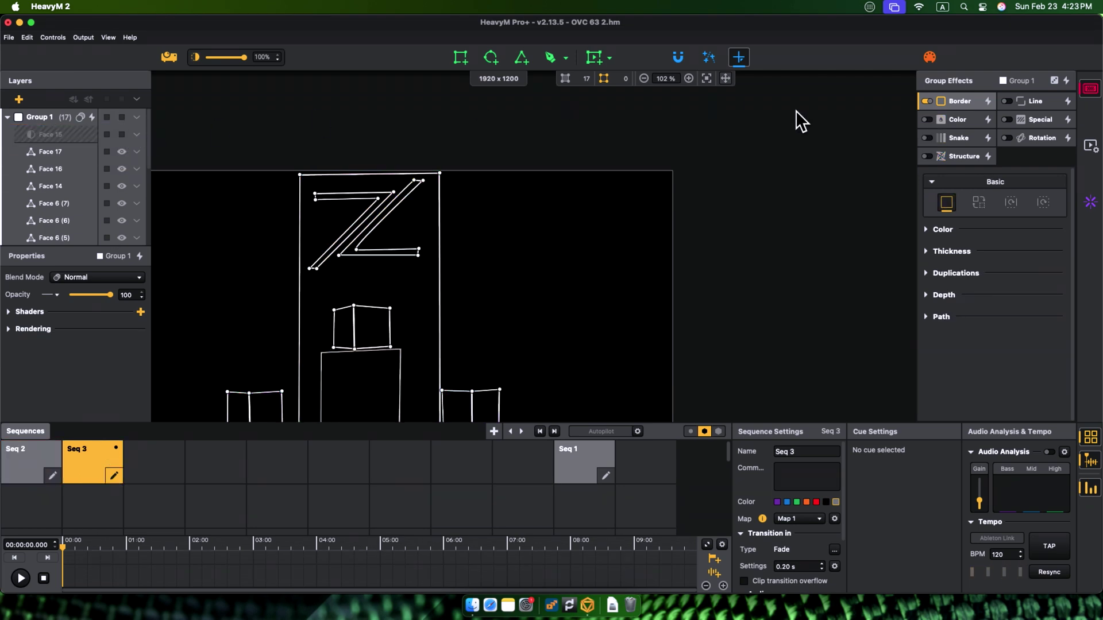
left_click(1050, 79)
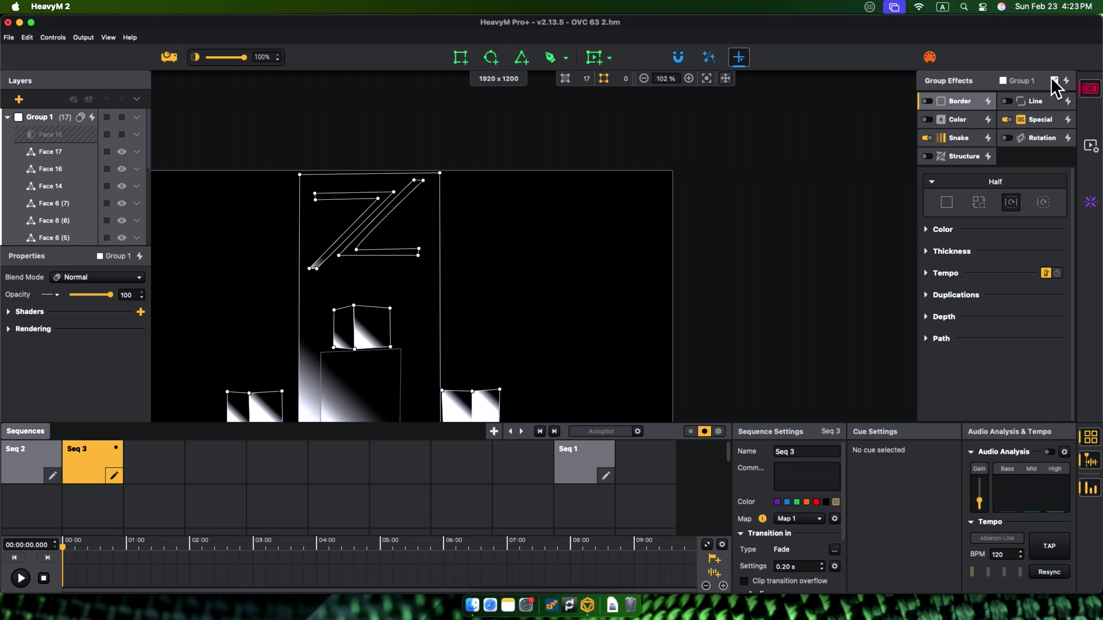
left_click(1051, 78)
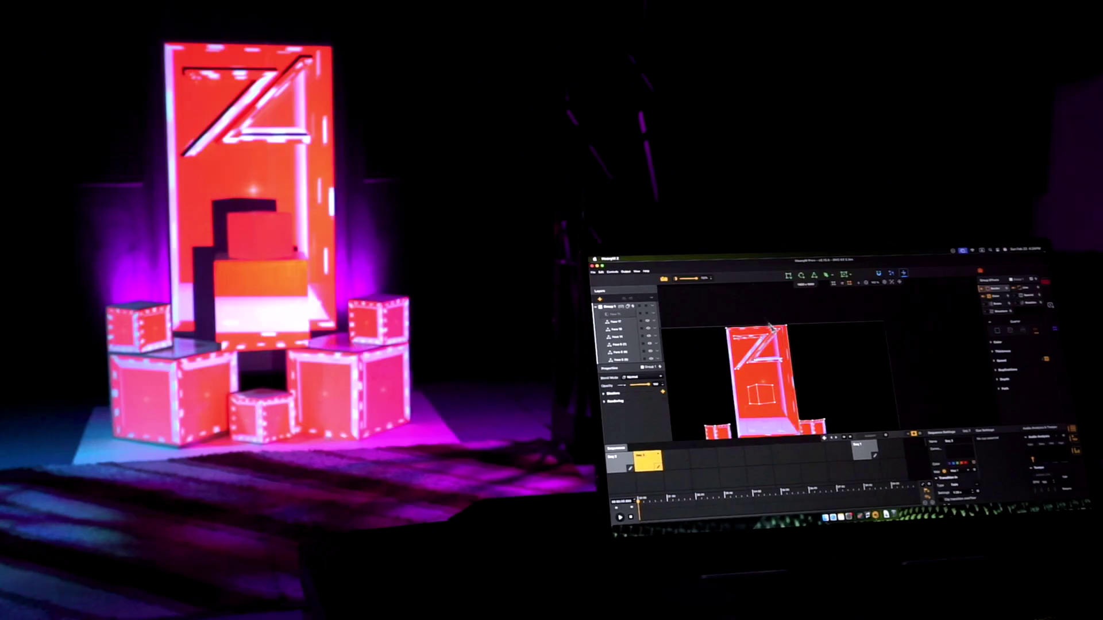
left_click(651, 337)
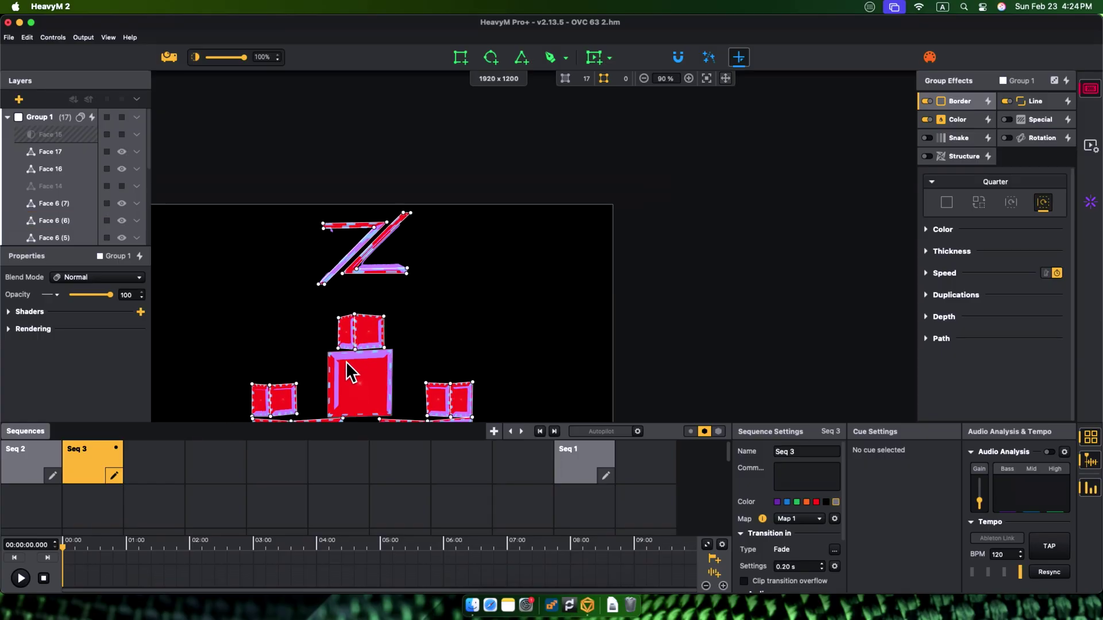
scroll(350, 372, "down", 1)
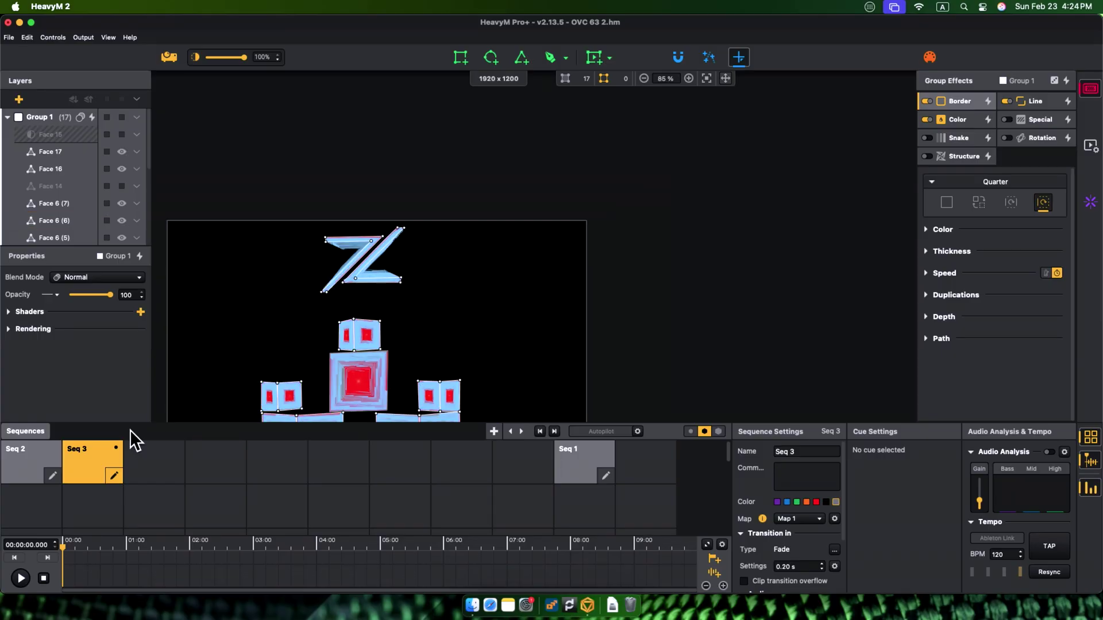
Step: Create Seq 4, apply the Broken Clocks group-effect preset and toggle off the Line effect
left_click(175, 476)
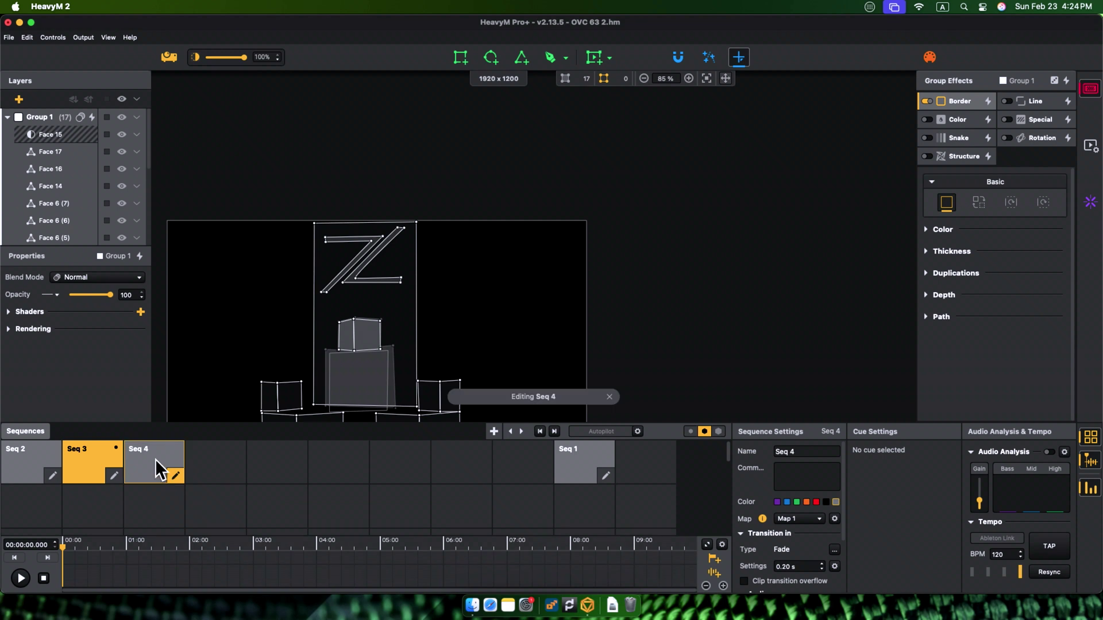
left_click(153, 458)
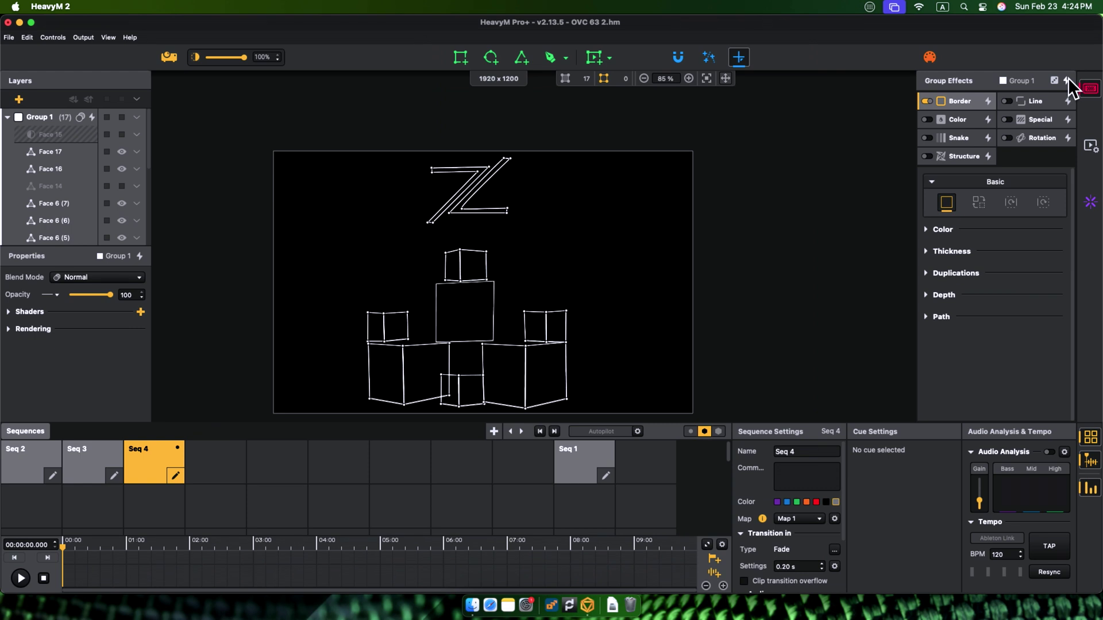
left_click(1068, 77)
mouse_move(972, 105)
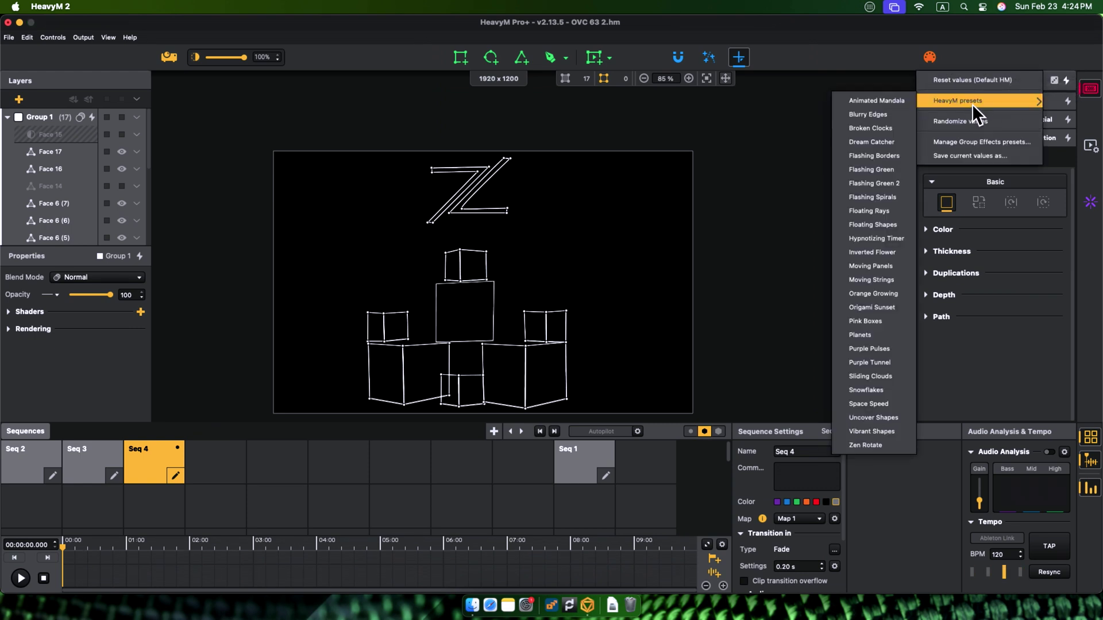
left_click(876, 127)
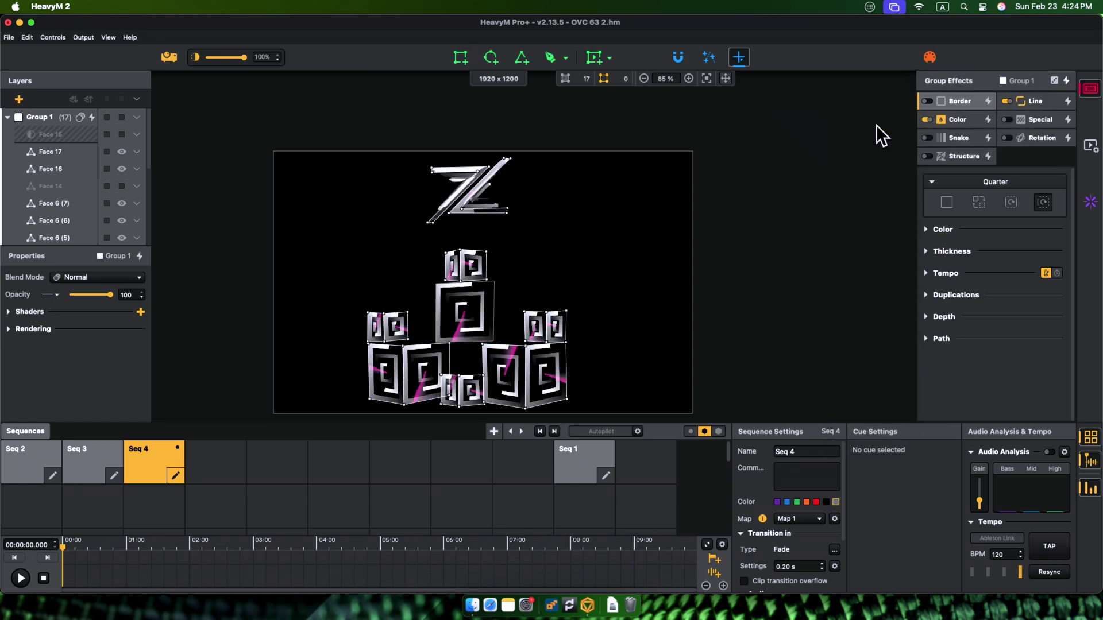
left_click(1005, 103)
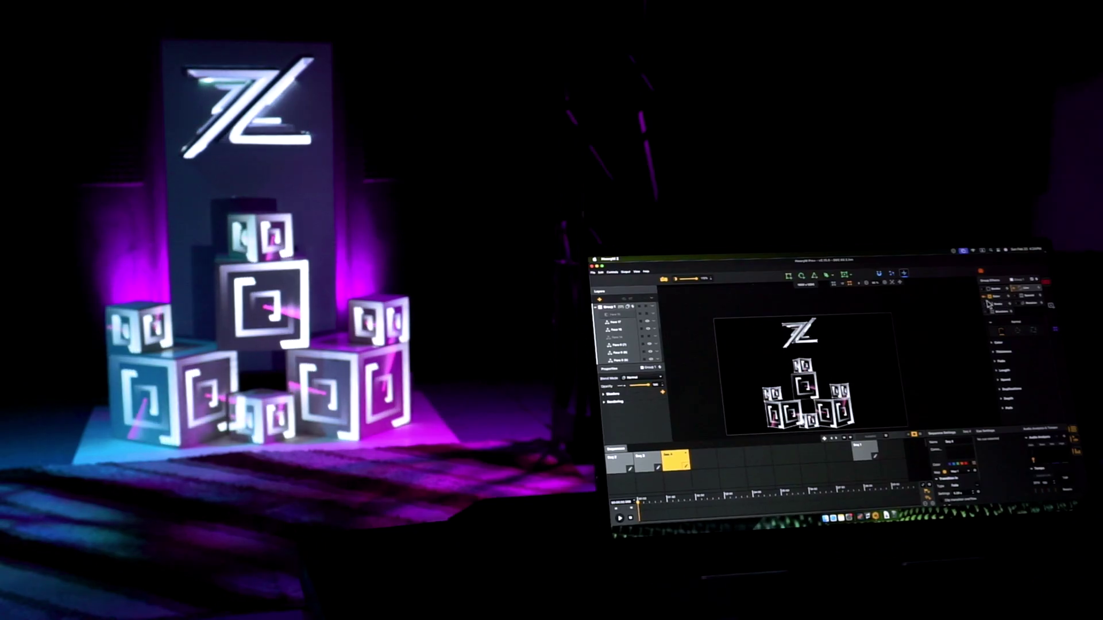
Step: Hold Seq 4's Line effect Speed at a Fixed Value of 27, then add Seq 5
left_click(1003, 297)
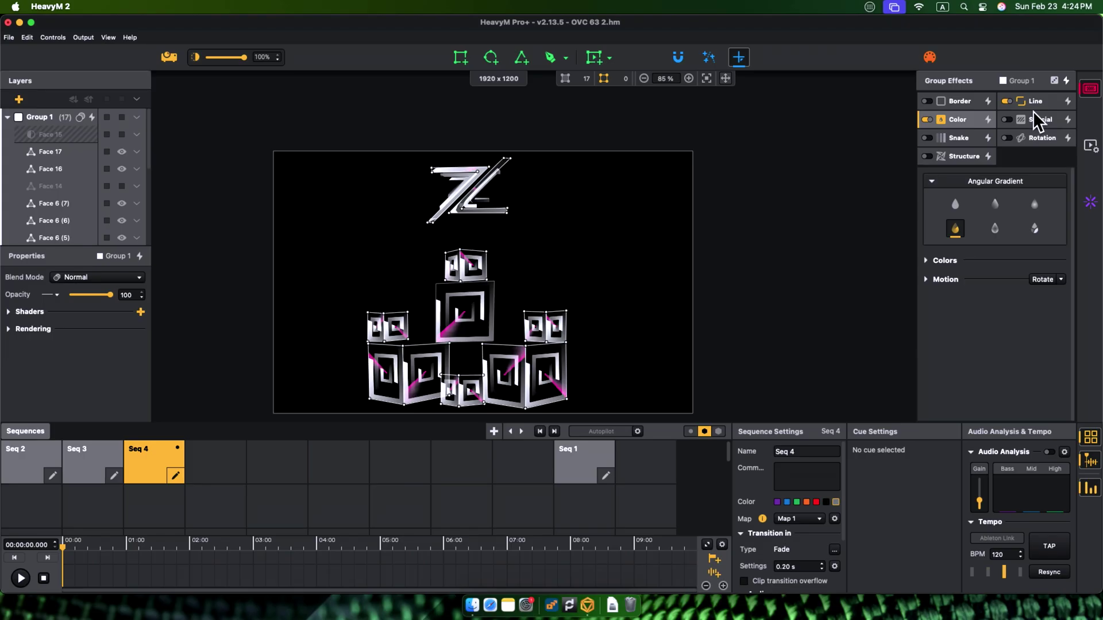
left_click(1036, 101)
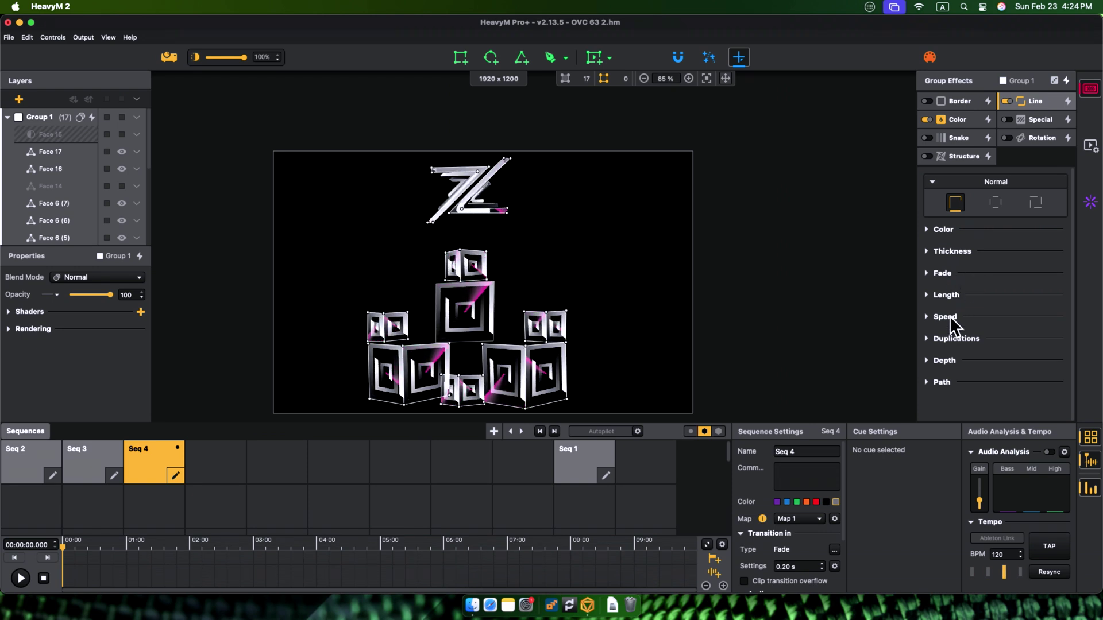
left_click(935, 344)
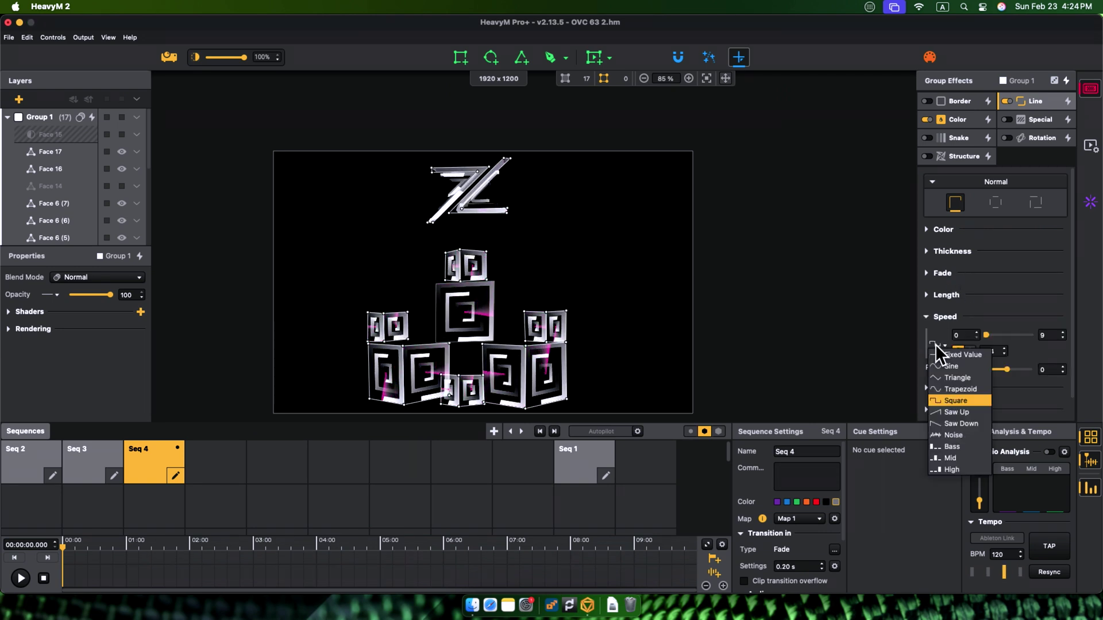
left_click(973, 357)
left_click_drag(989, 336, 991, 334)
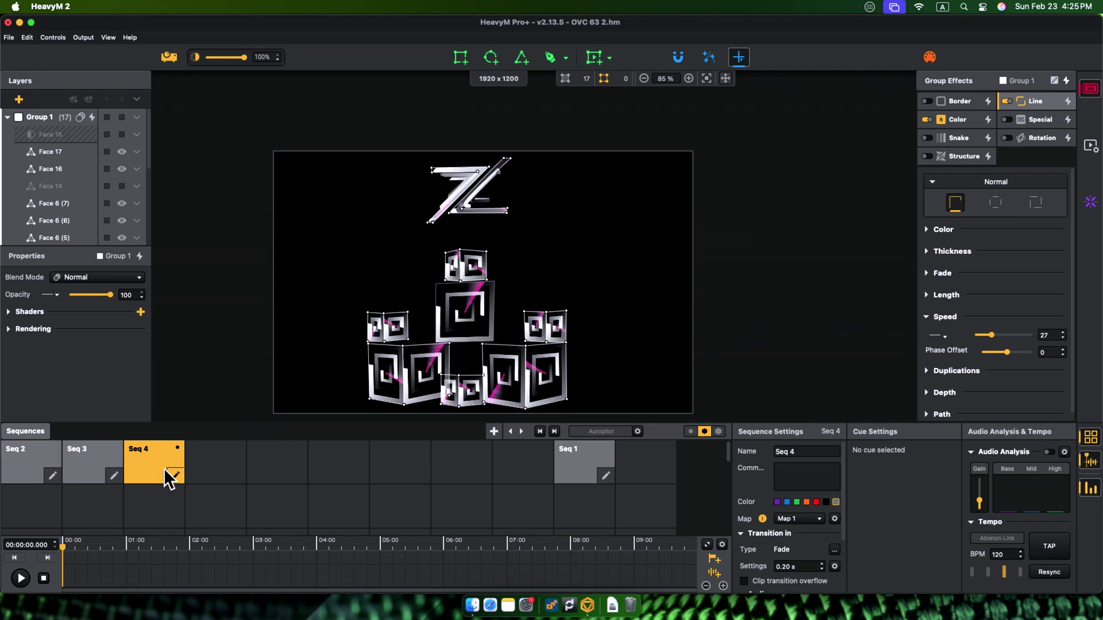
left_click(237, 470)
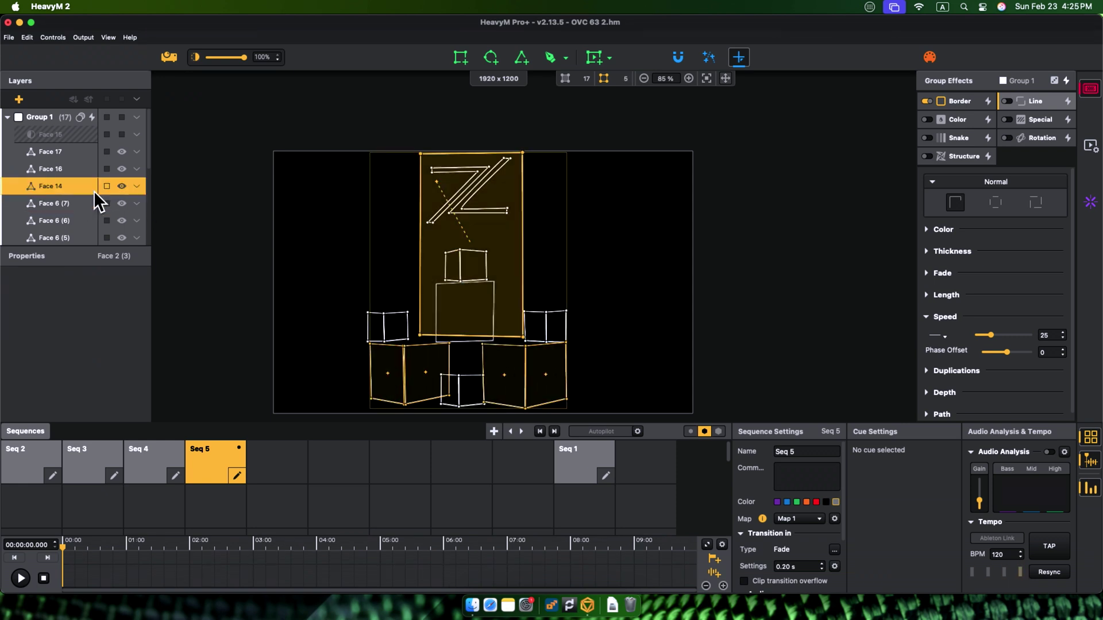
Step: Hide the stand and large cube faces and apply the Moving Panels group-effect preset
left_click(121, 173, "shift")
left_click(1054, 80)
mouse_move(977, 101)
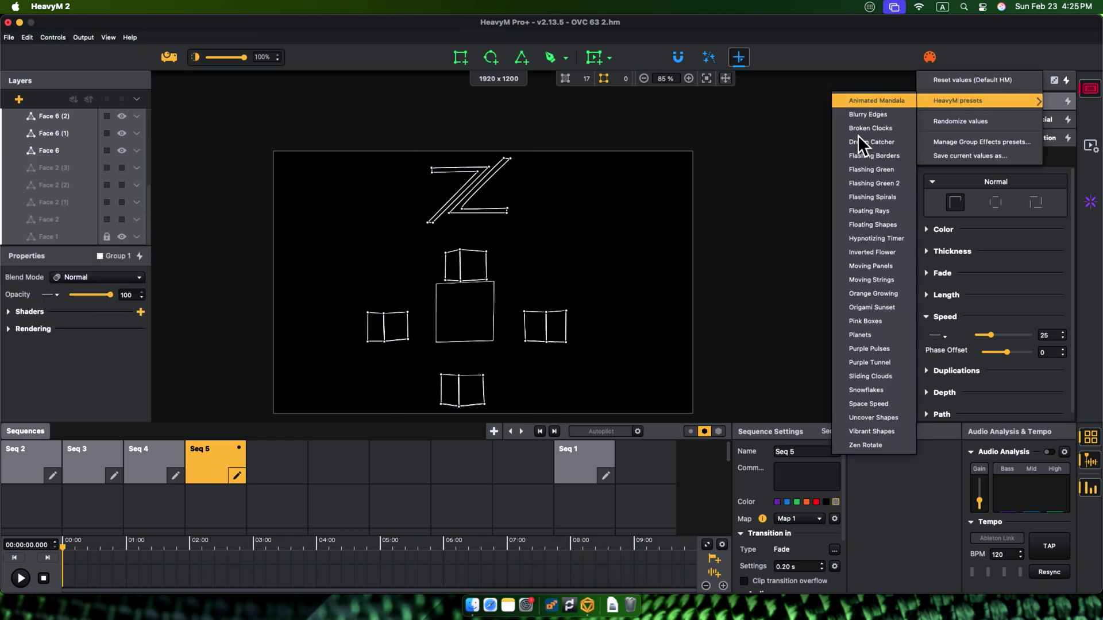
left_click(875, 270)
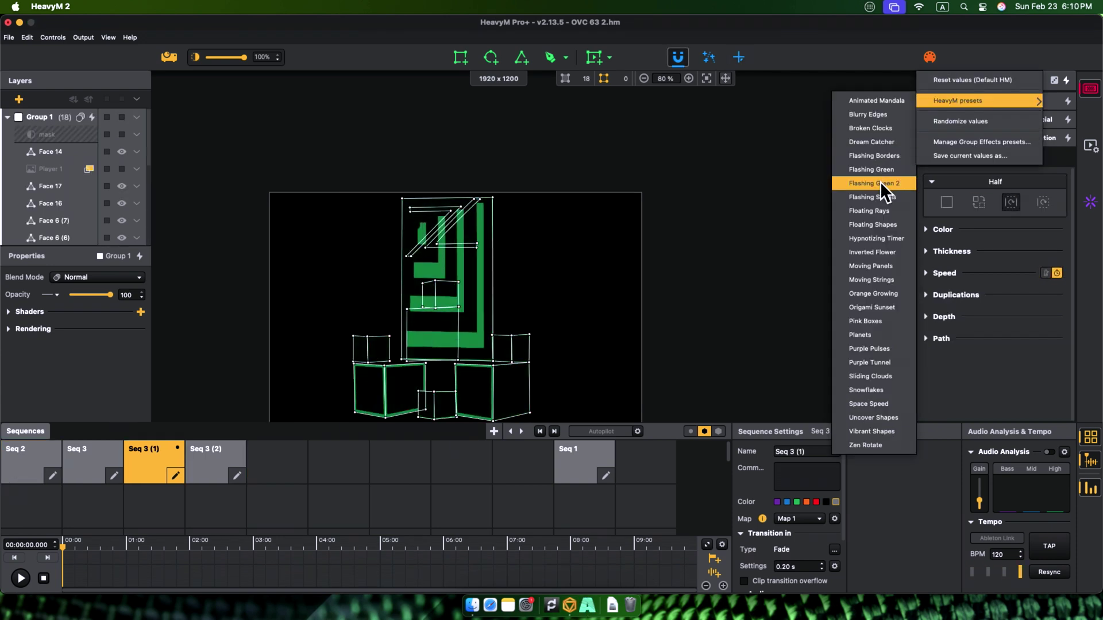
Step: Apply a group-effects preset and make the Special Fade react to an audio band
left_click(879, 220)
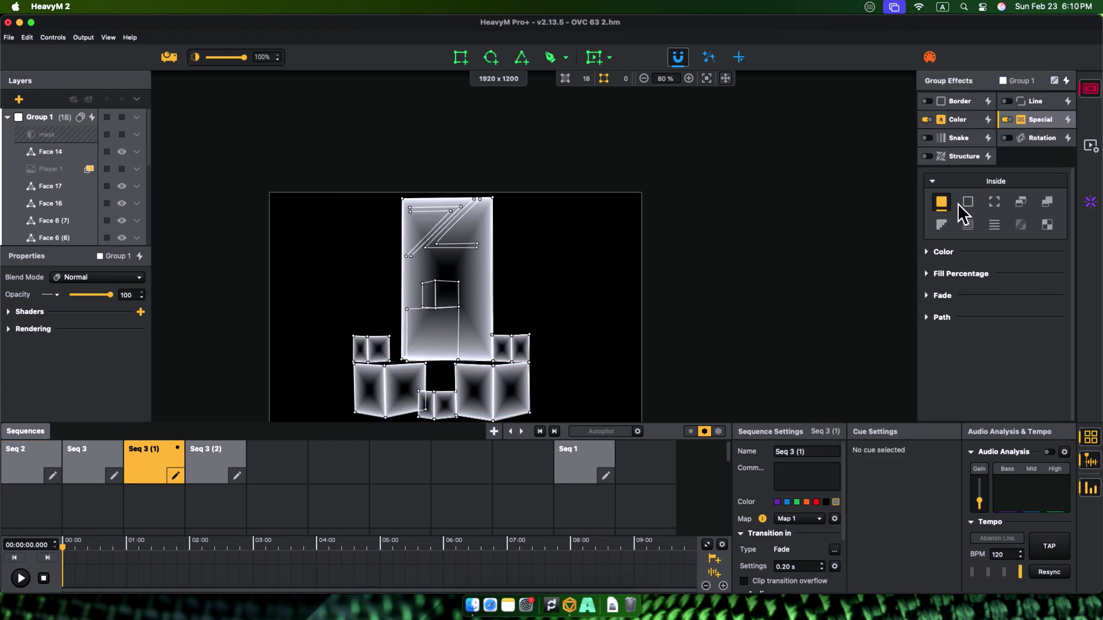
left_click(942, 317)
left_click(941, 295)
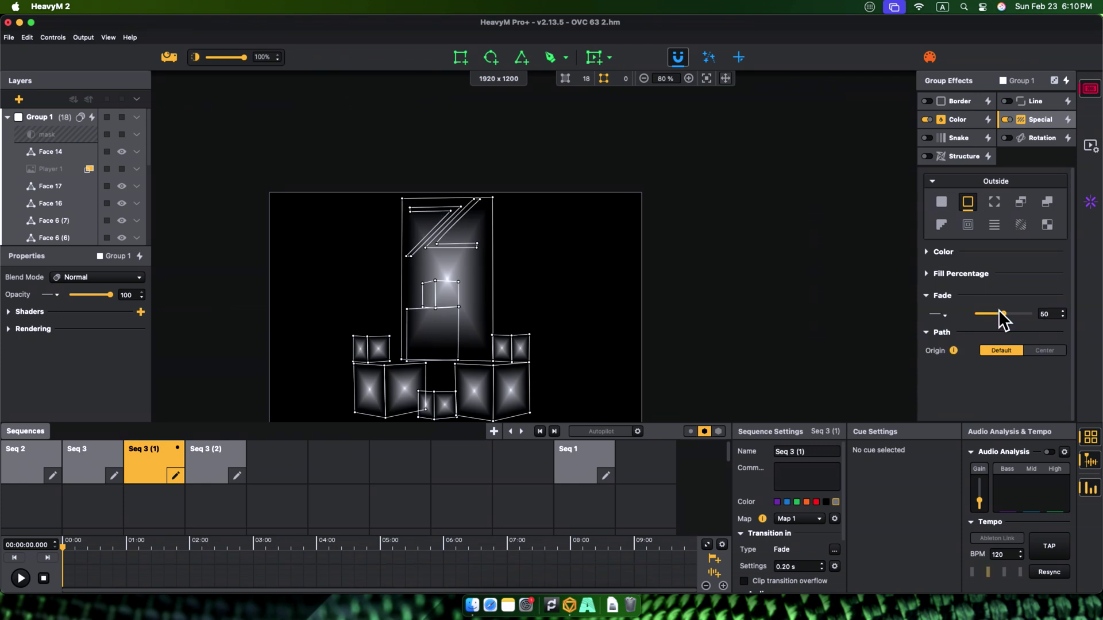
left_click(941, 317)
left_click(950, 401)
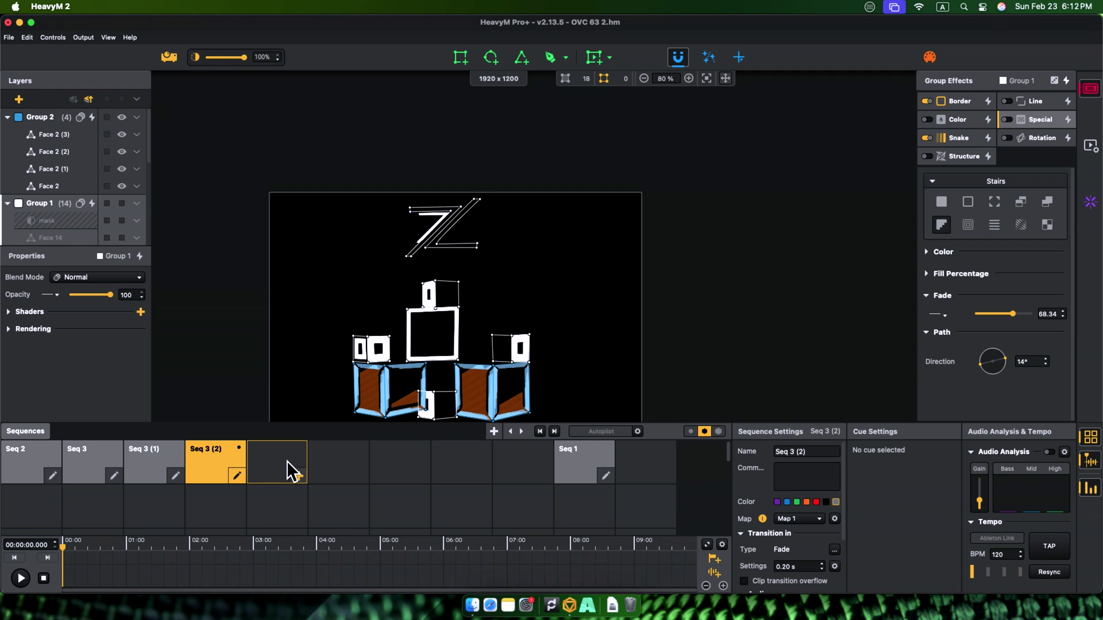
Step: Add a media player layer stretched to cover the whole output
left_click(74, 128)
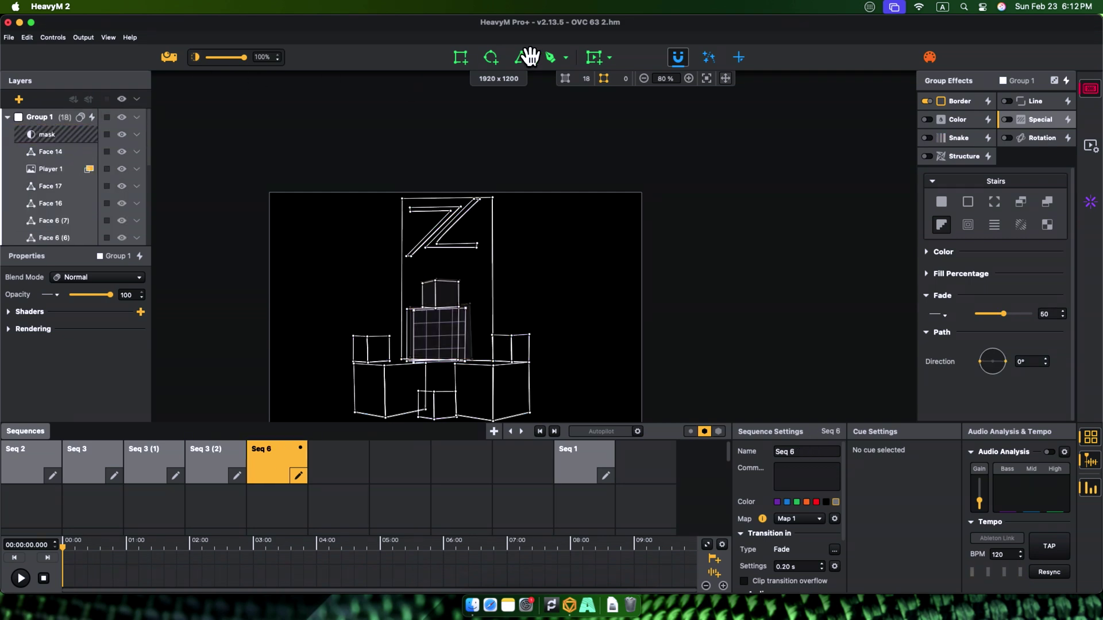
left_click(492, 58)
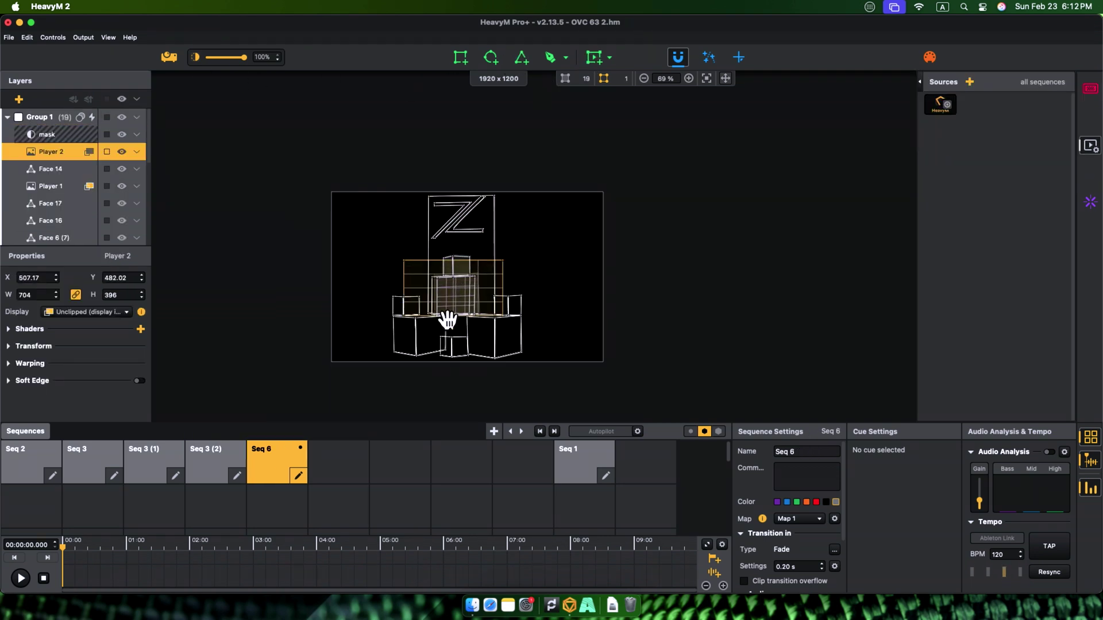
left_click_drag(473, 244, 540, 247)
Step: Load the Linescape shader from the library as the player's source
left_click(970, 81)
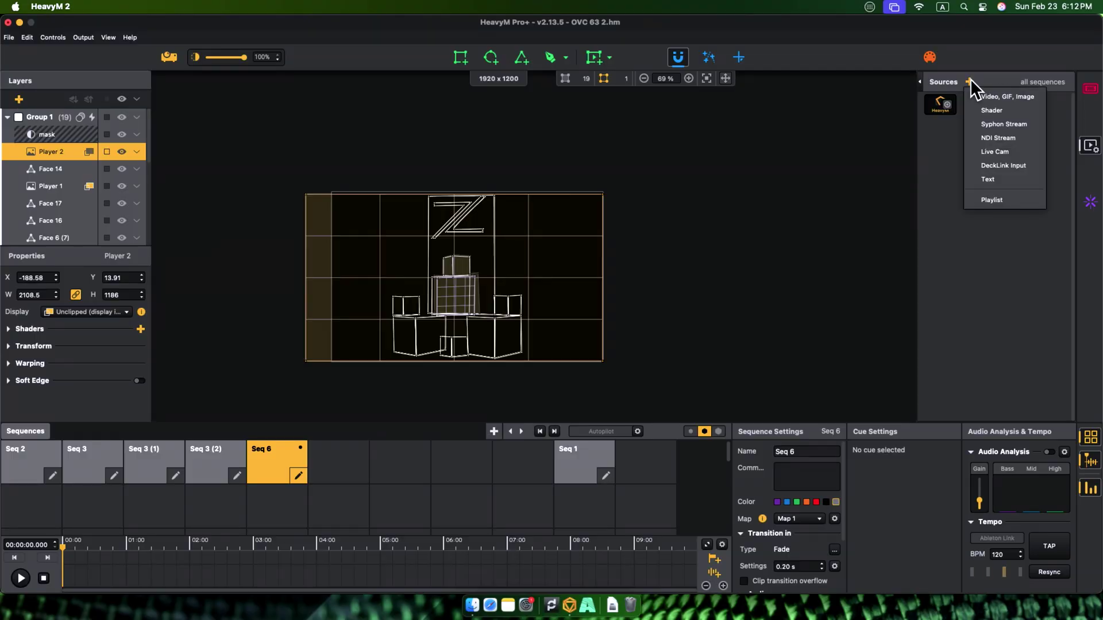
left_click(989, 110)
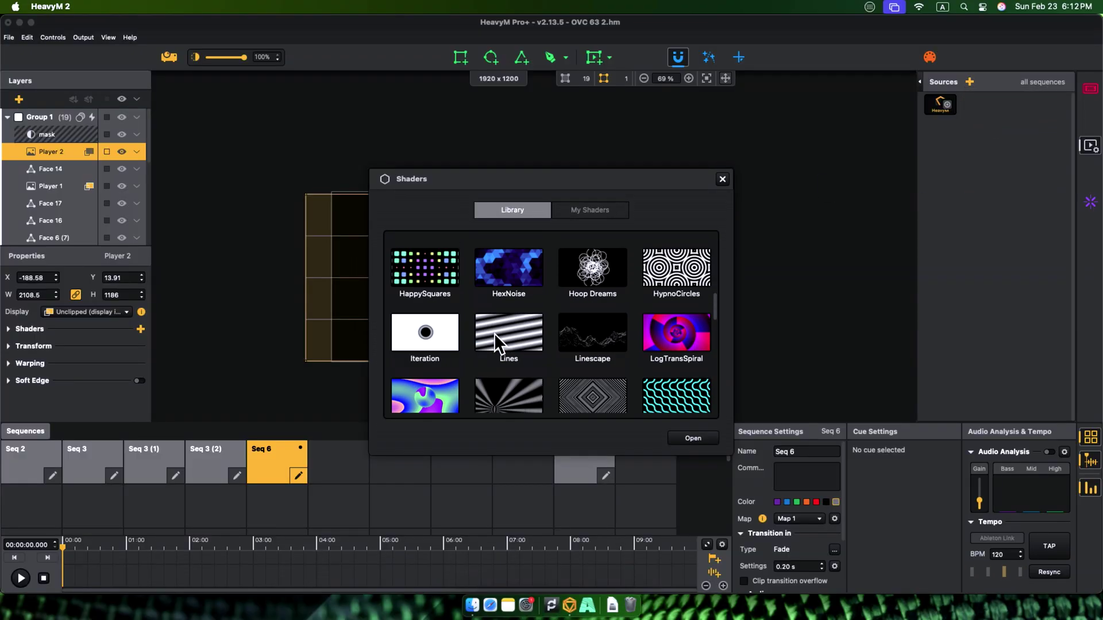
scroll(494, 333, "down", 10)
scroll(589, 322, "up", 10)
left_click(590, 353)
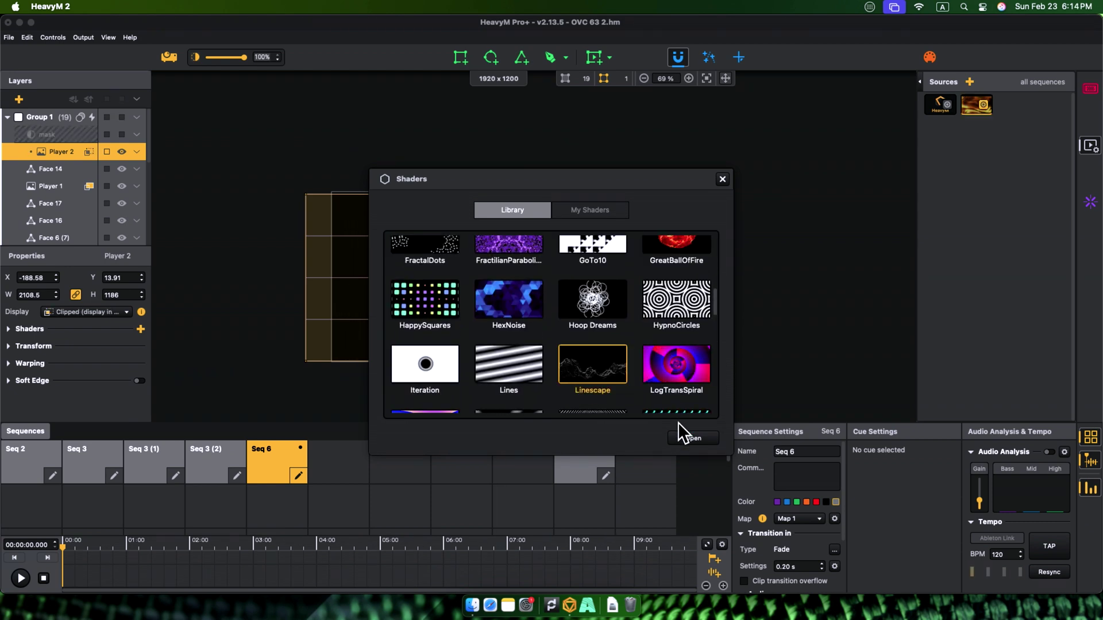
left_click(693, 438)
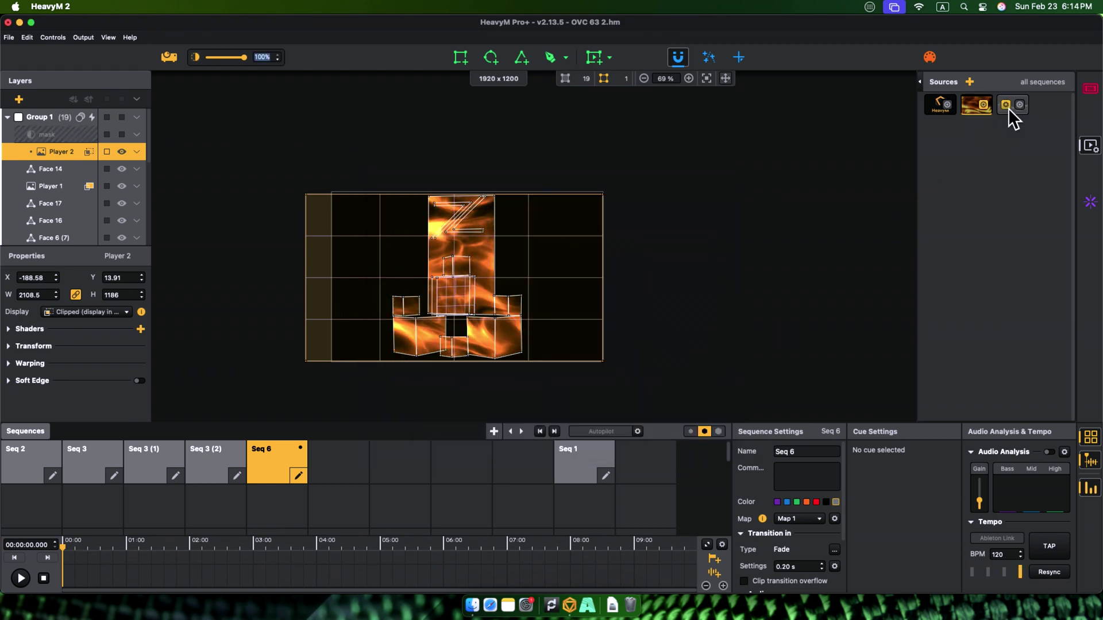
Step: Move Seq 1 beside Seq 6 and collapse the big and Z layer groups
left_click(583, 463)
left_click_drag(580, 458, 345, 459)
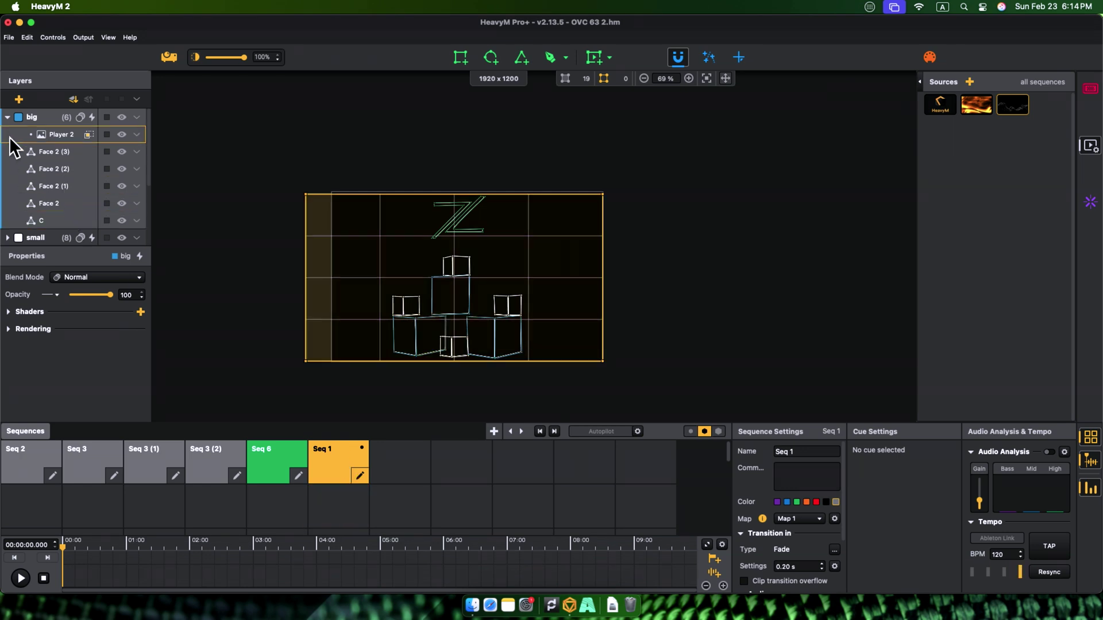
left_click(7, 117)
left_click(7, 151)
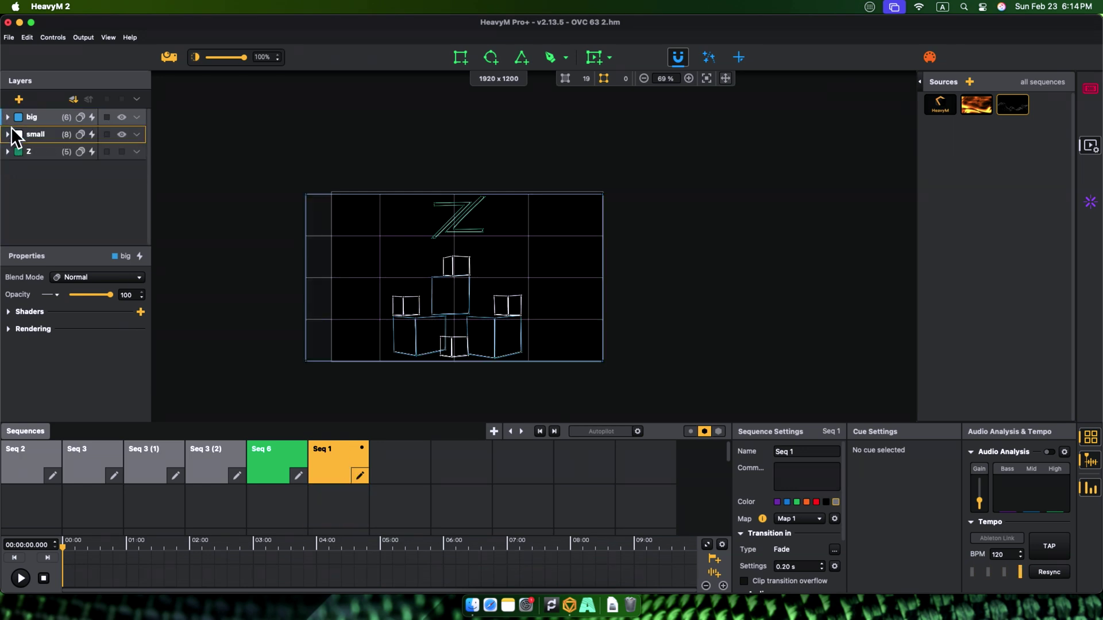
Step: Duplicate Seq 1 twice to make Seq 1 (1) and Seq 1 (2)
right_click(336, 463)
left_click(353, 498)
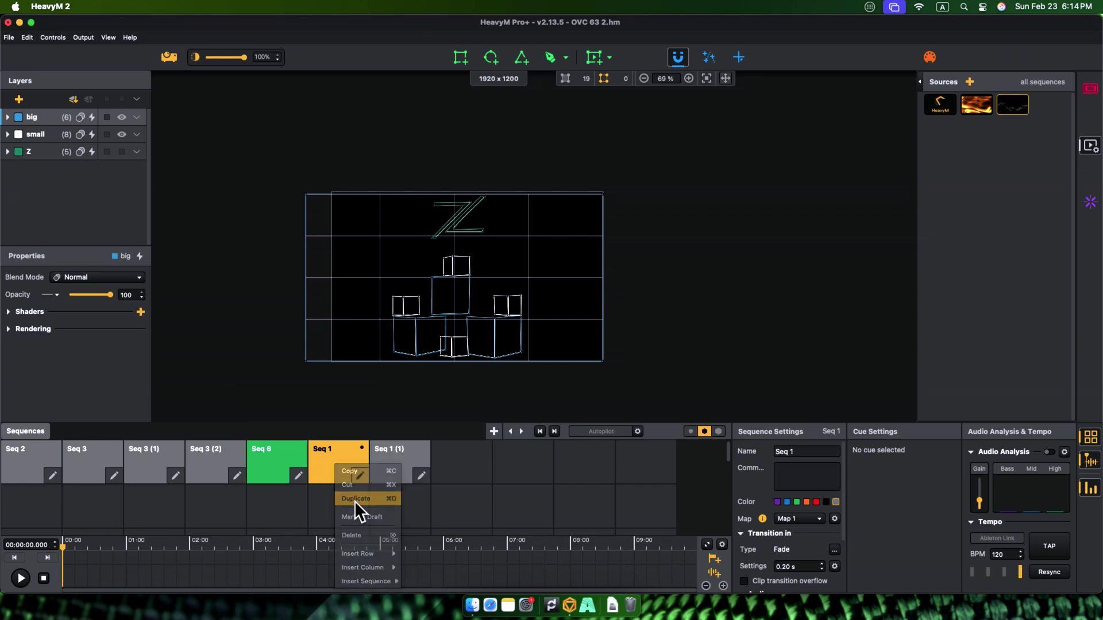
right_click(353, 453)
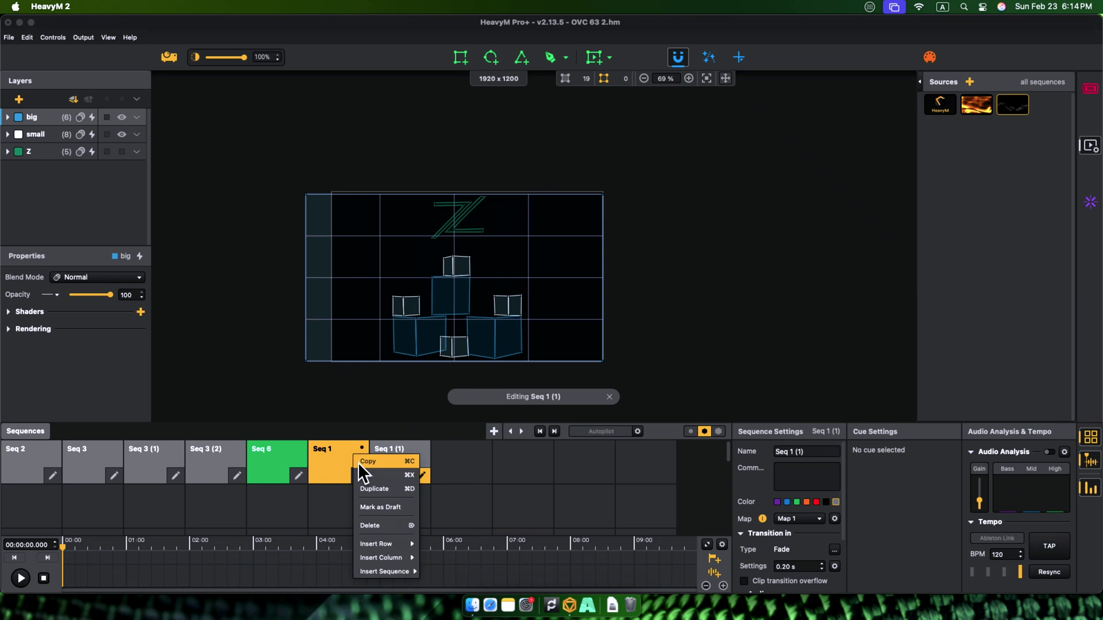
left_click(363, 488)
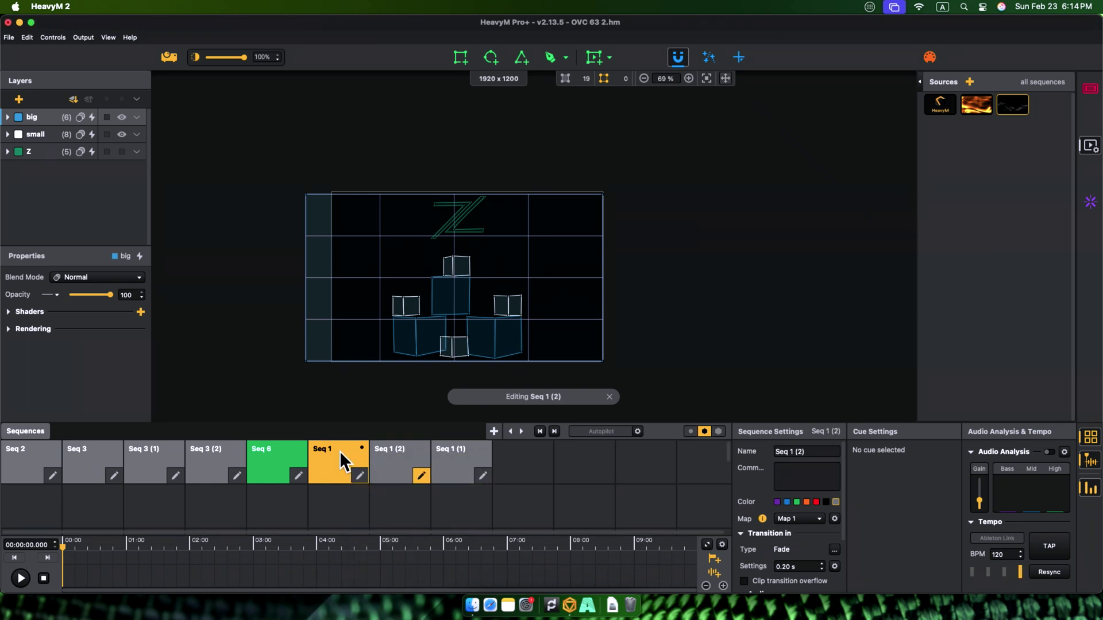
left_click(340, 452)
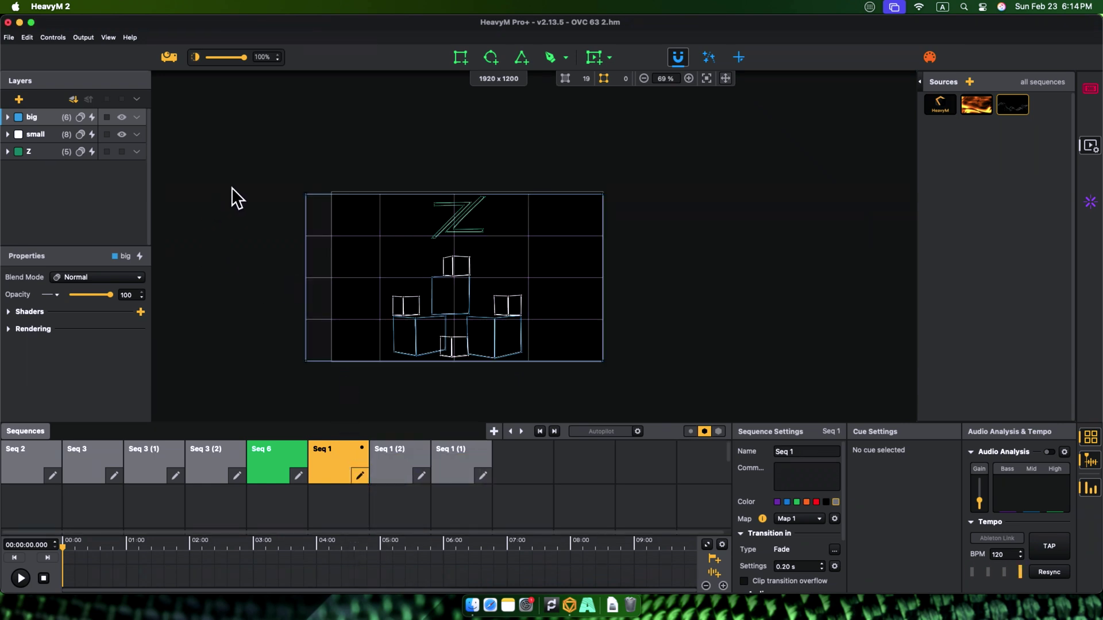
left_click(332, 224)
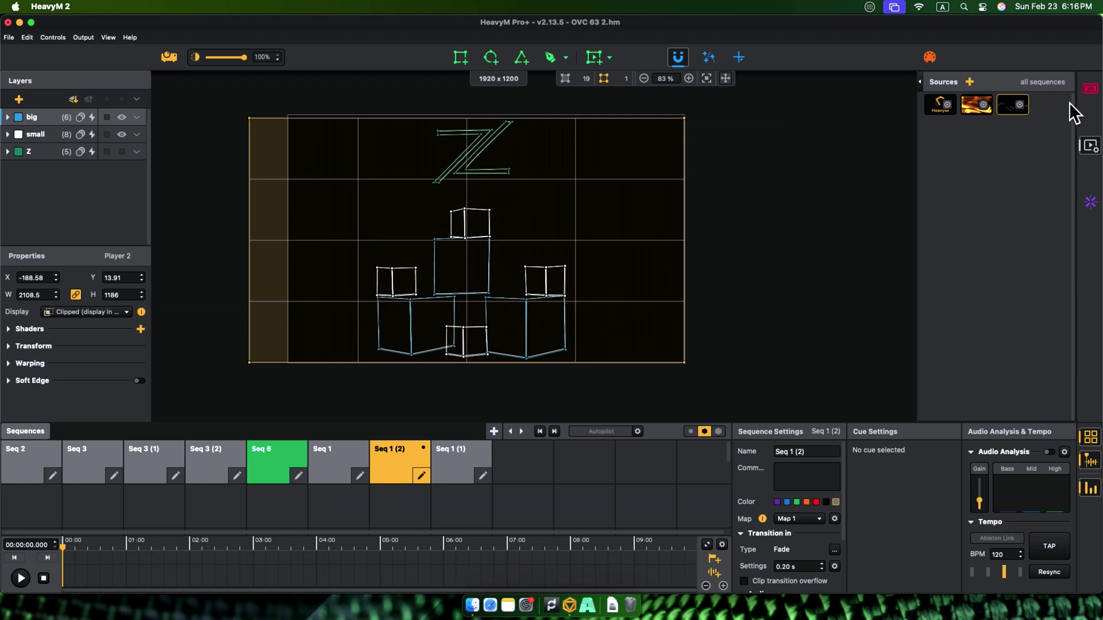
Step: Add a shader source to Seq 1 (2)
left_click(970, 82)
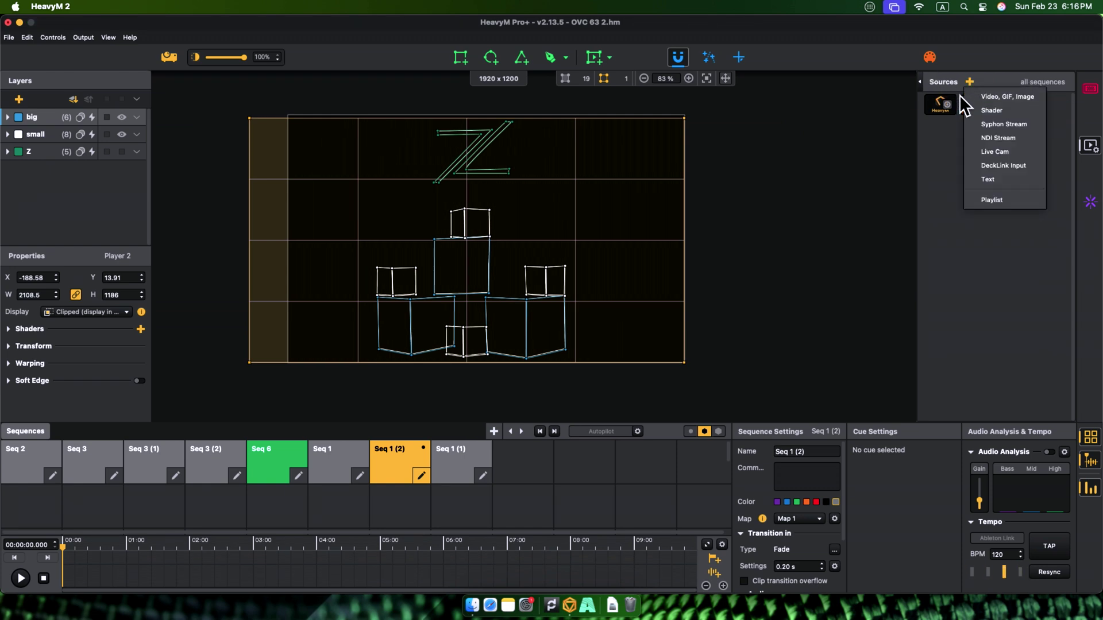
left_click(982, 110)
double_click(684, 216)
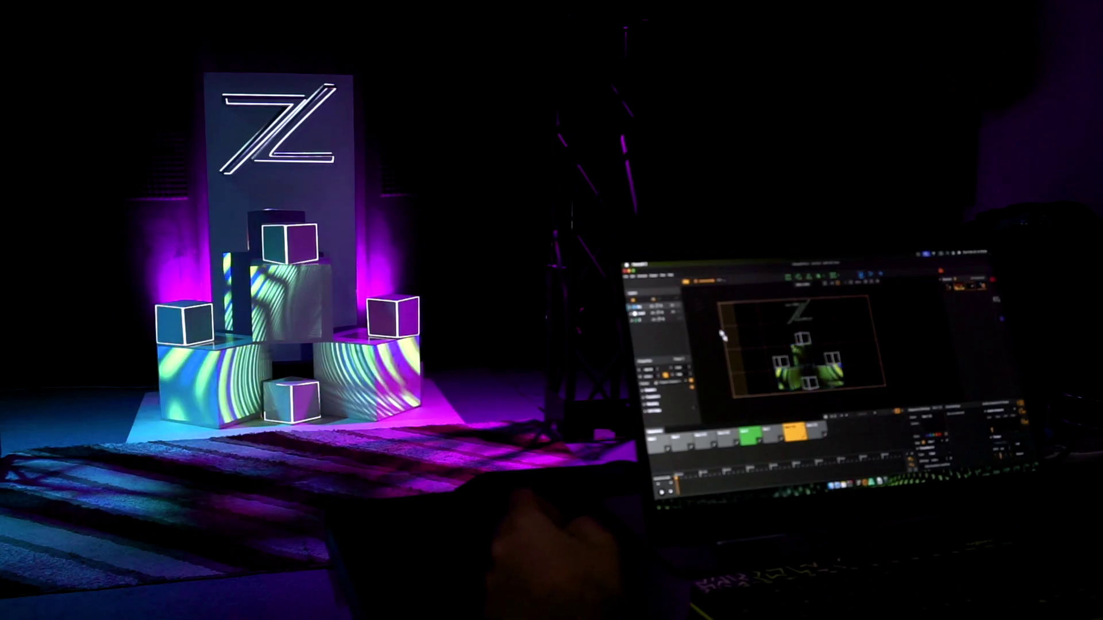
Step: Randomize the Z group's effects twice for a pink and green stairs look
left_click(676, 336)
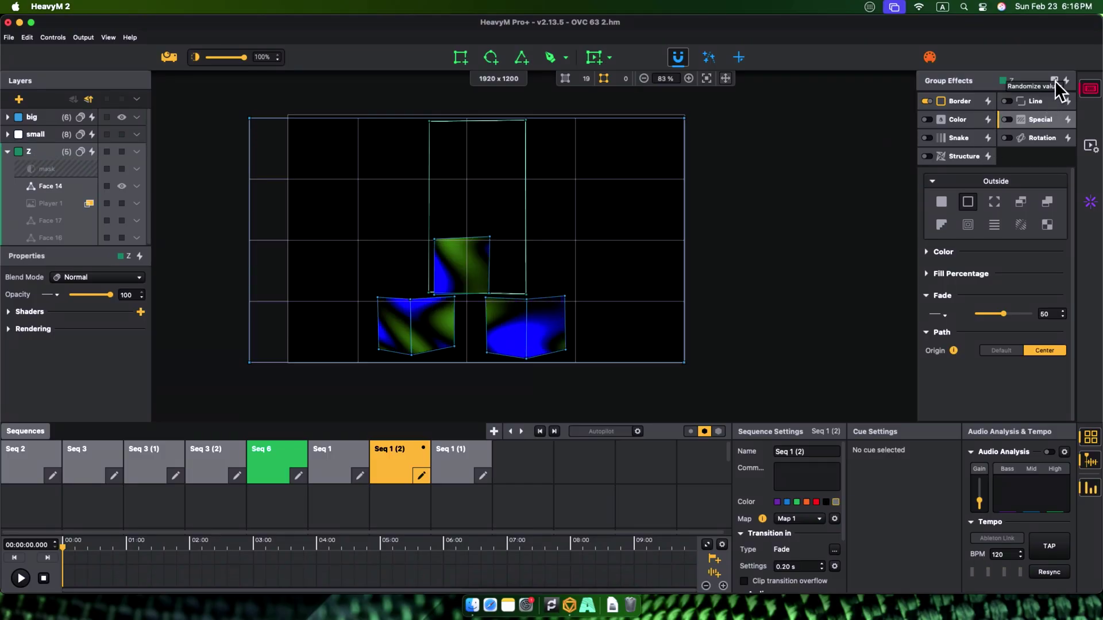
left_click(1054, 81)
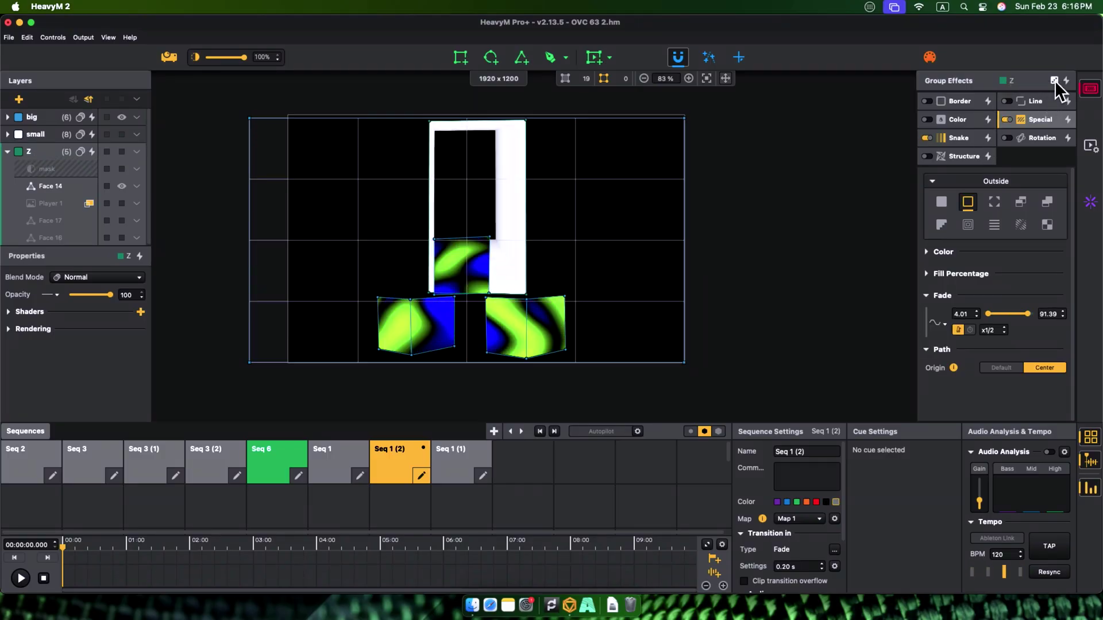
left_click(1054, 81)
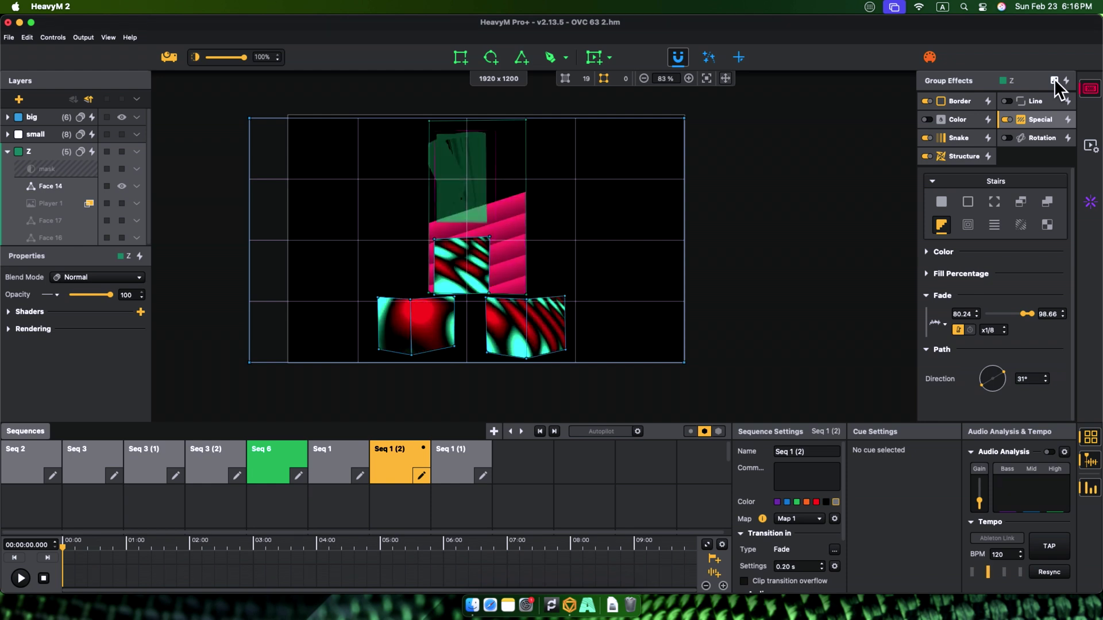
left_click(1090, 145)
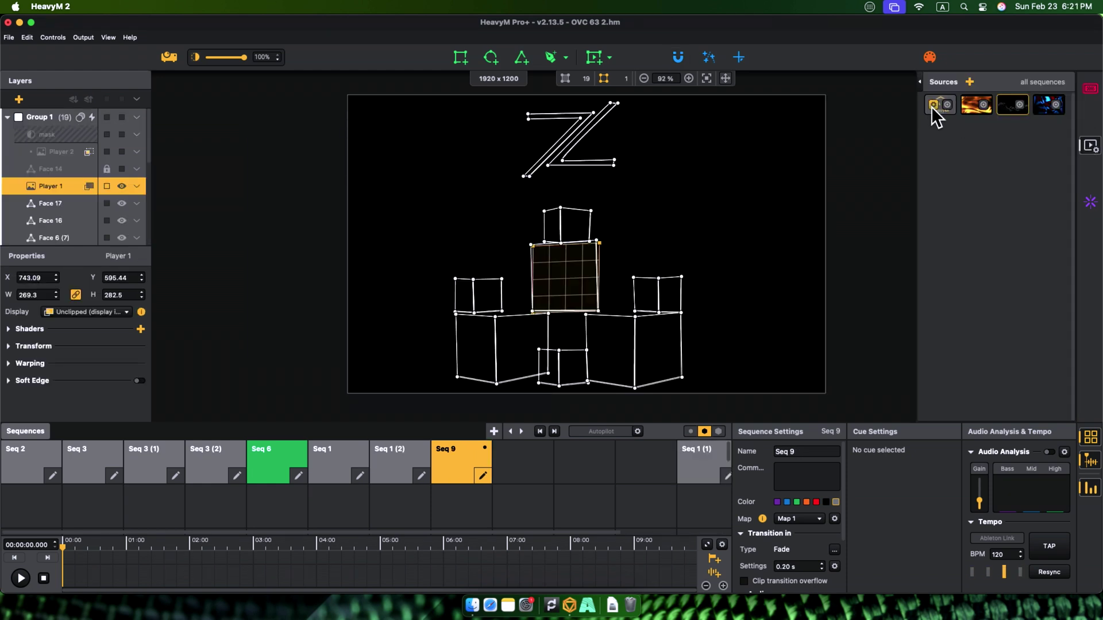
Step: Put the HeavyM logo image on the centre cube and validate a Snake path on Group 1
left_click(934, 103)
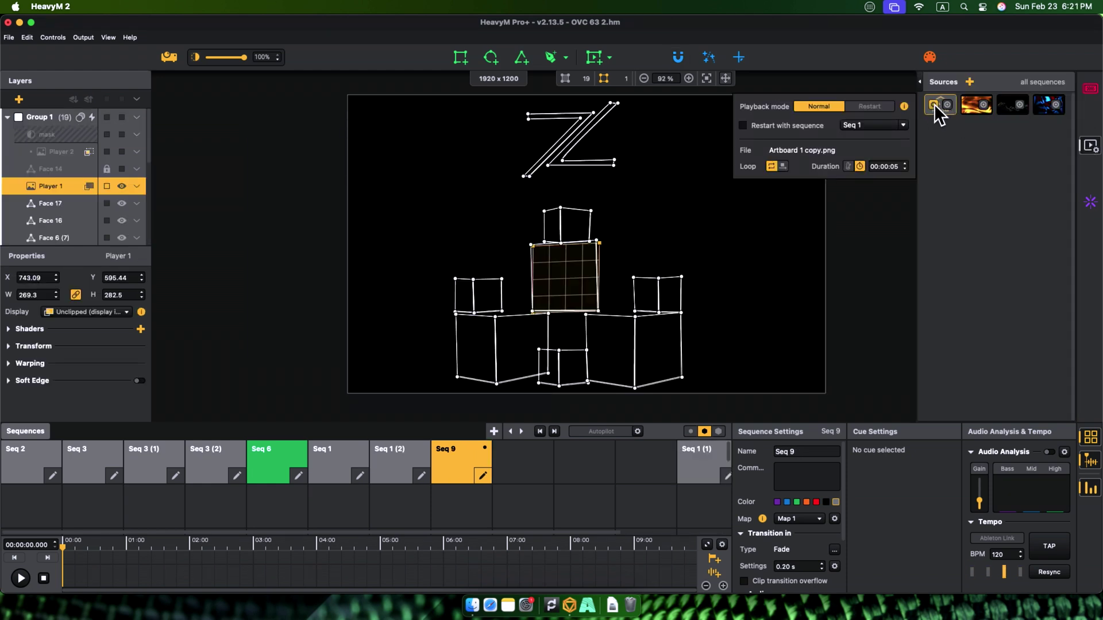
left_click(941, 103)
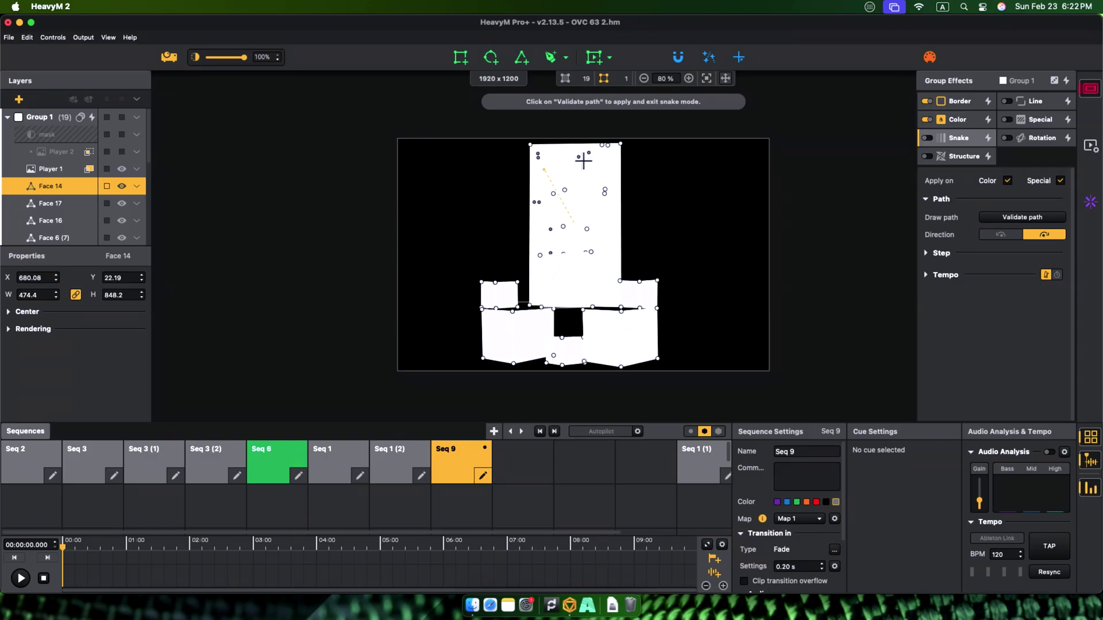
left_click(1006, 217)
left_click(1054, 80)
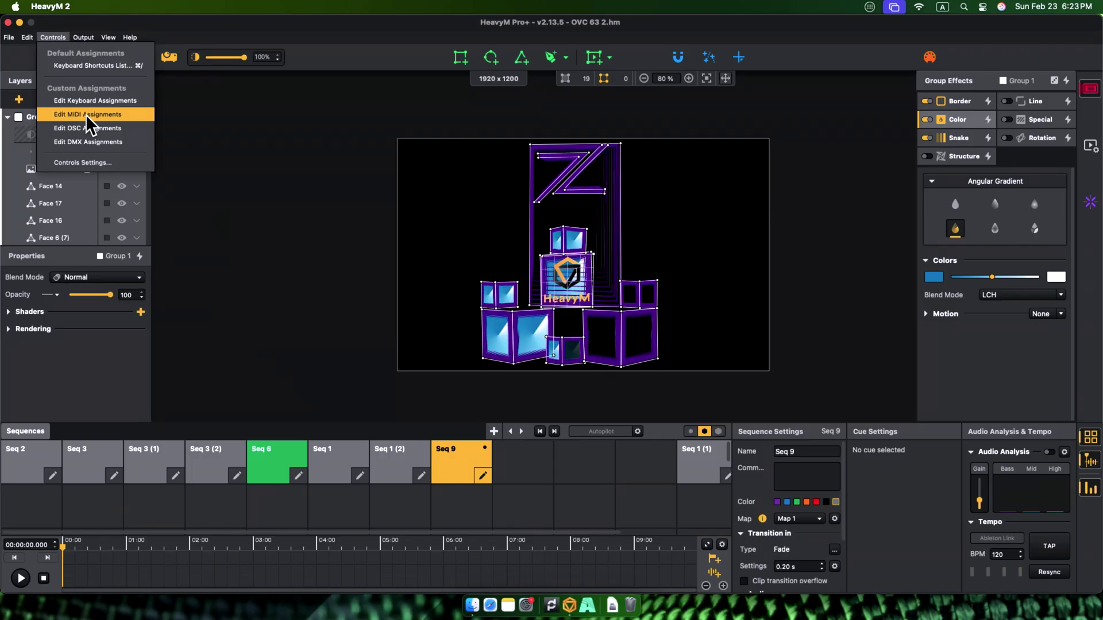
Step: Assign a keyboard shortcut to the next-sequence control and leave assignment mode
left_click(89, 113)
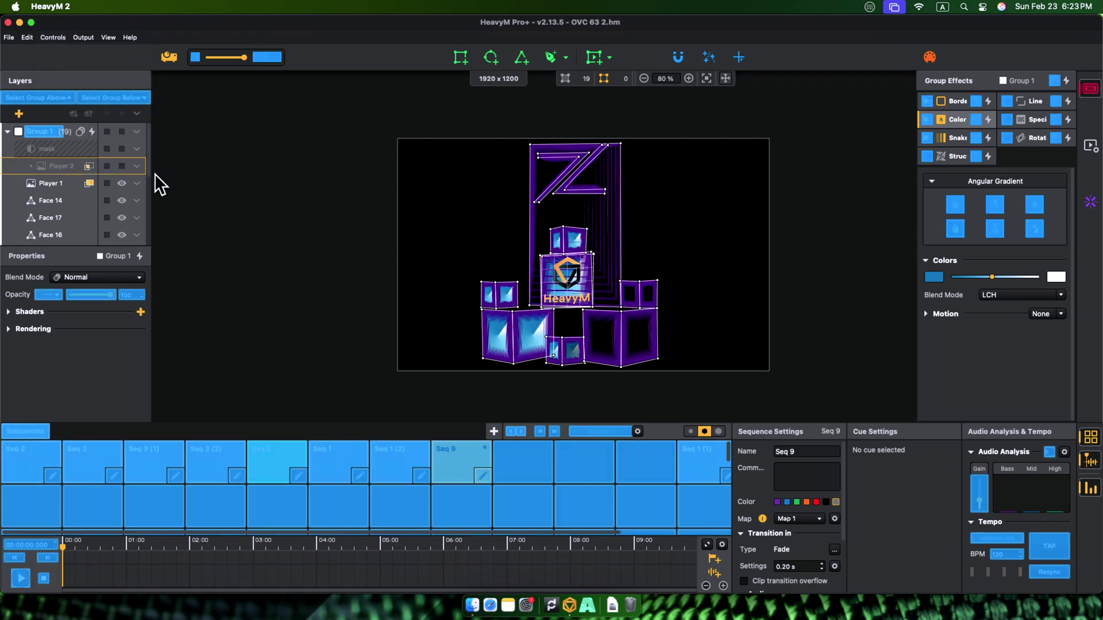
left_click(554, 431)
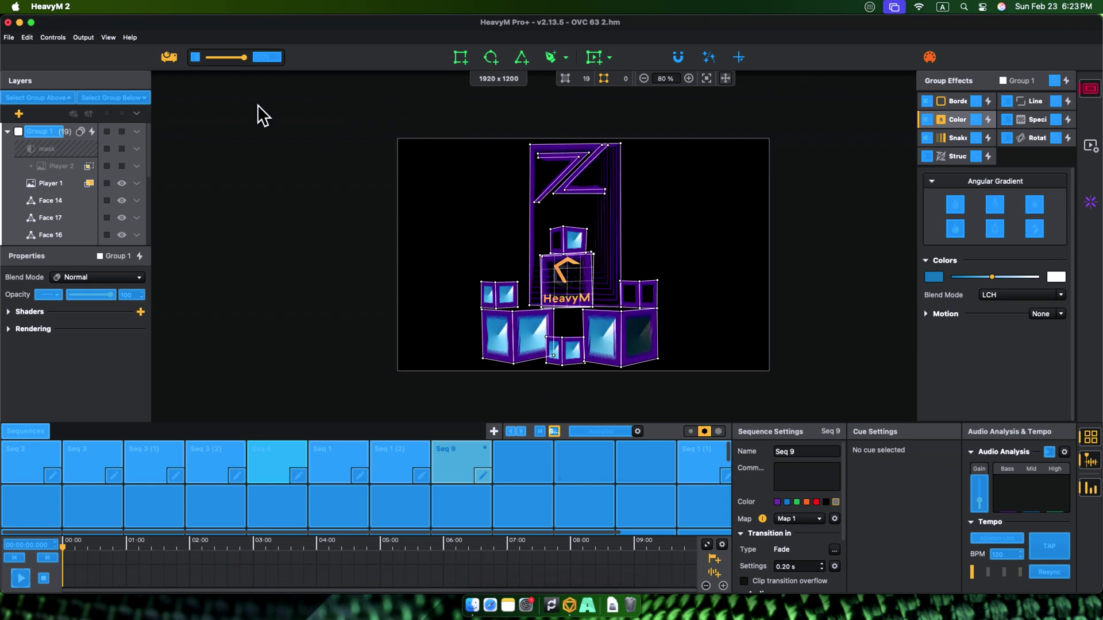
left_click(77, 37)
mouse_move(53, 39)
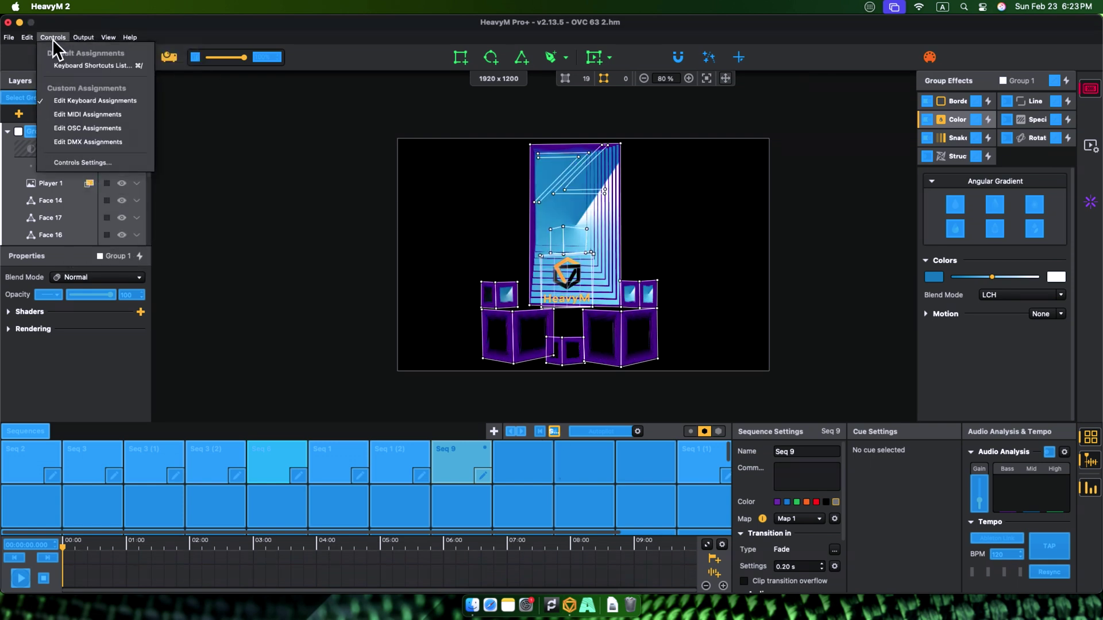
left_click(70, 96)
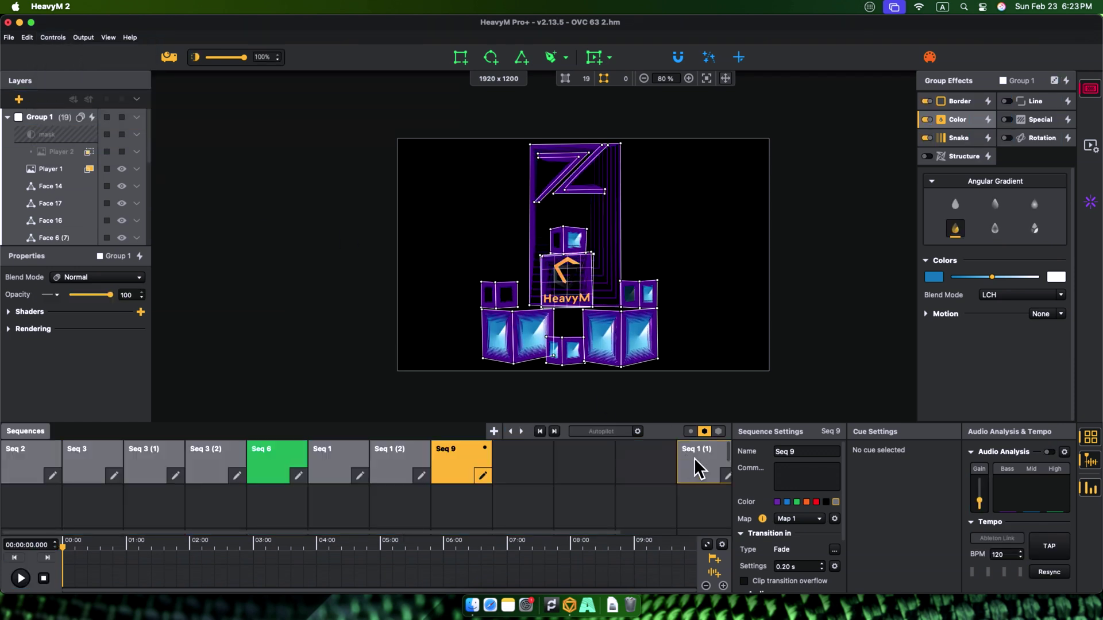
left_click(37, 464)
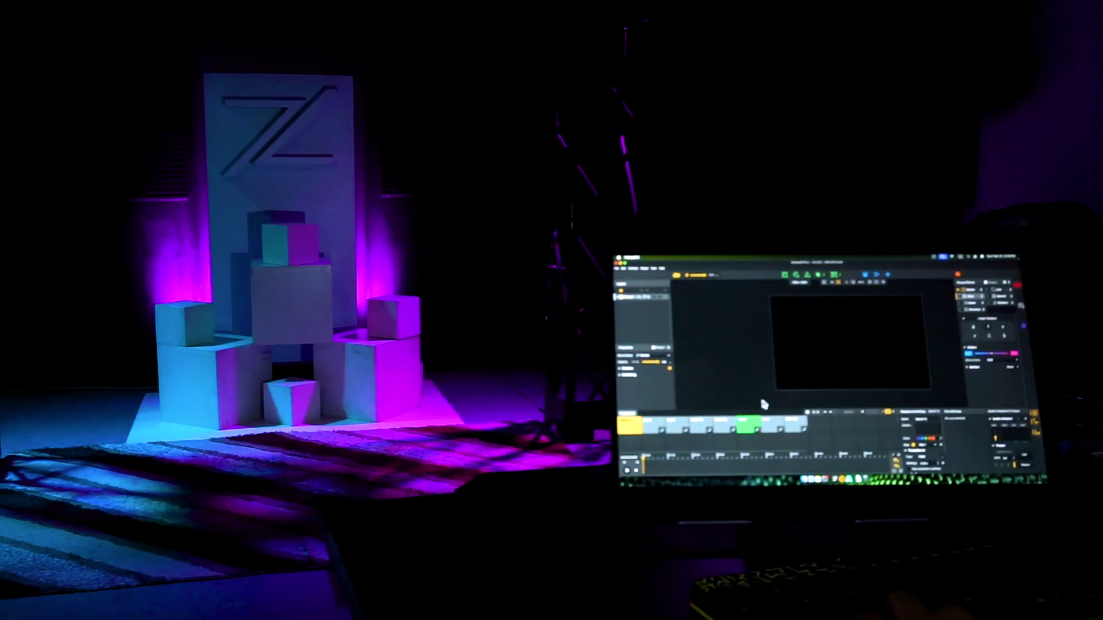
Step: Press Space seven times to advance through the sequences, ending on the yellow HeavyM look
key("space")
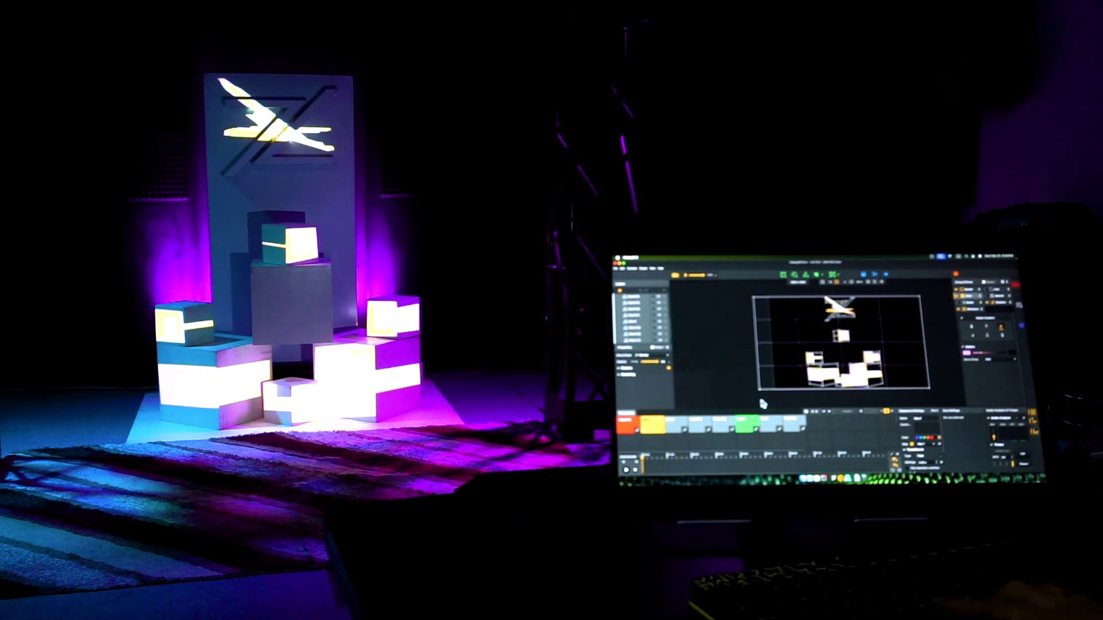
key("space")
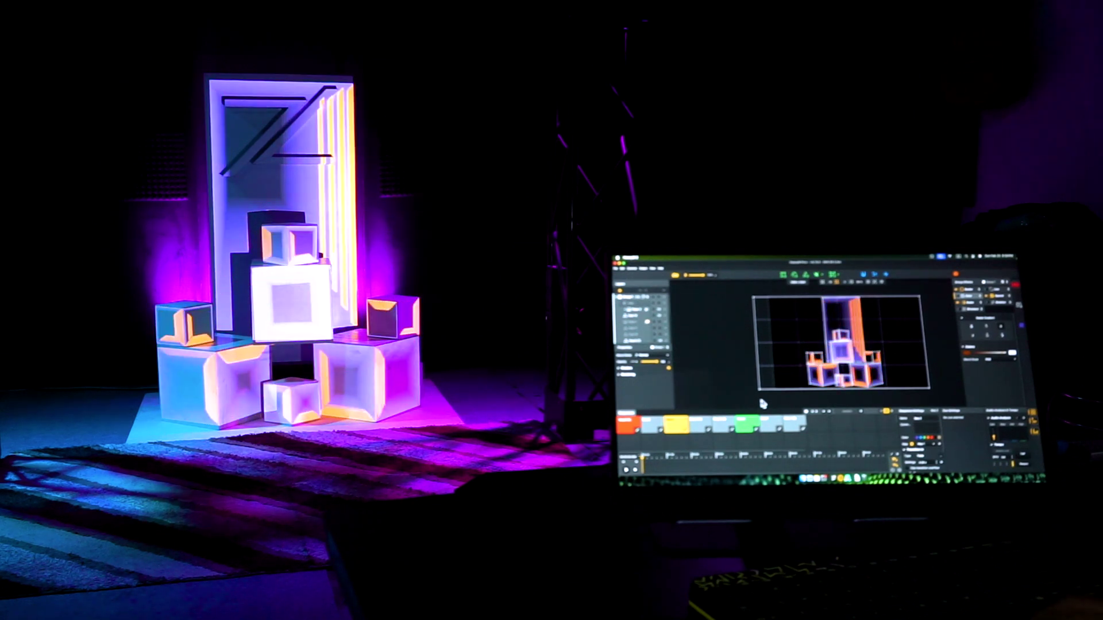
key("space")
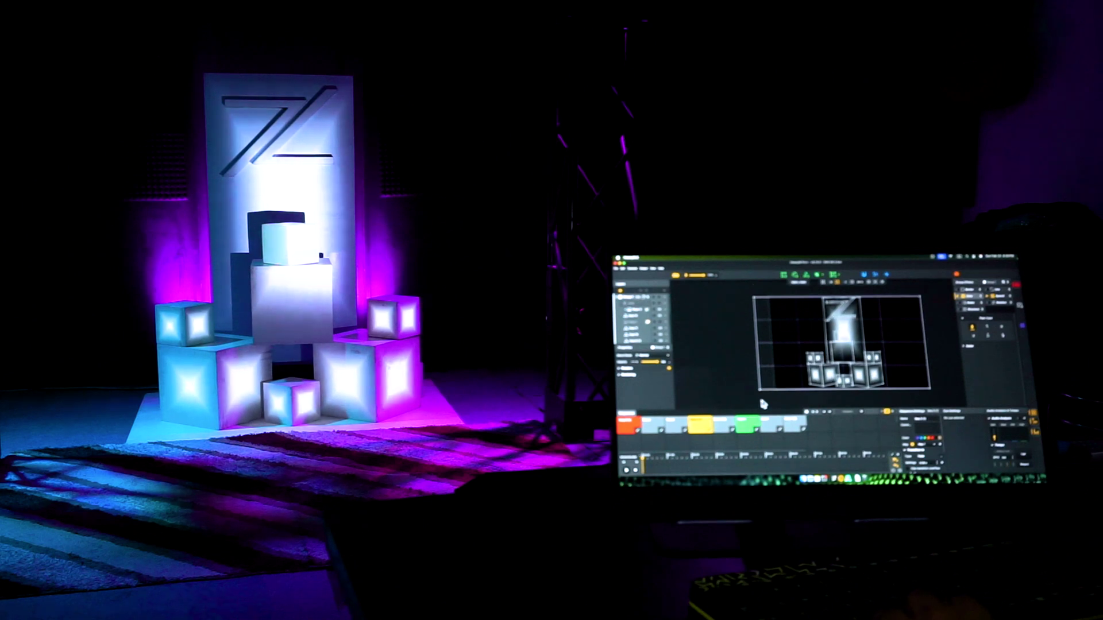
key("space")
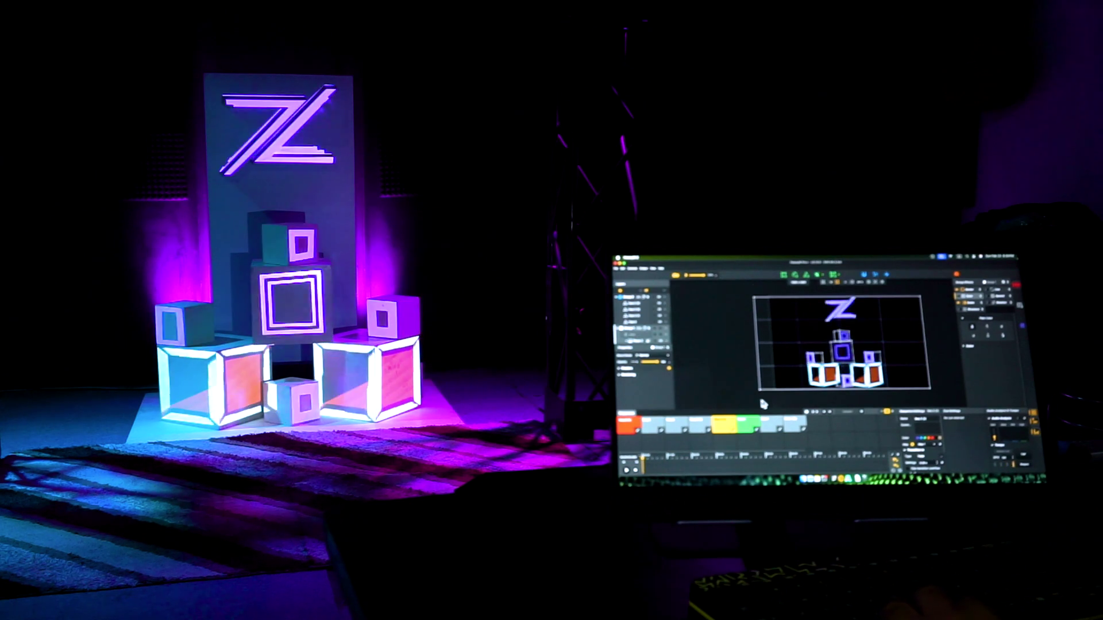
key("space")
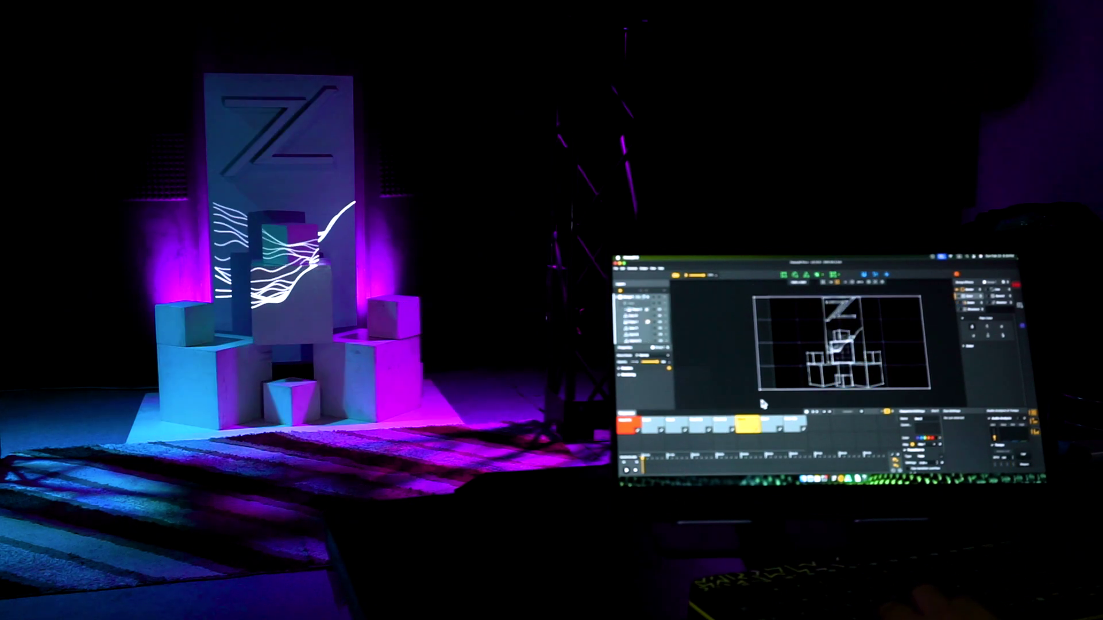
key("space")
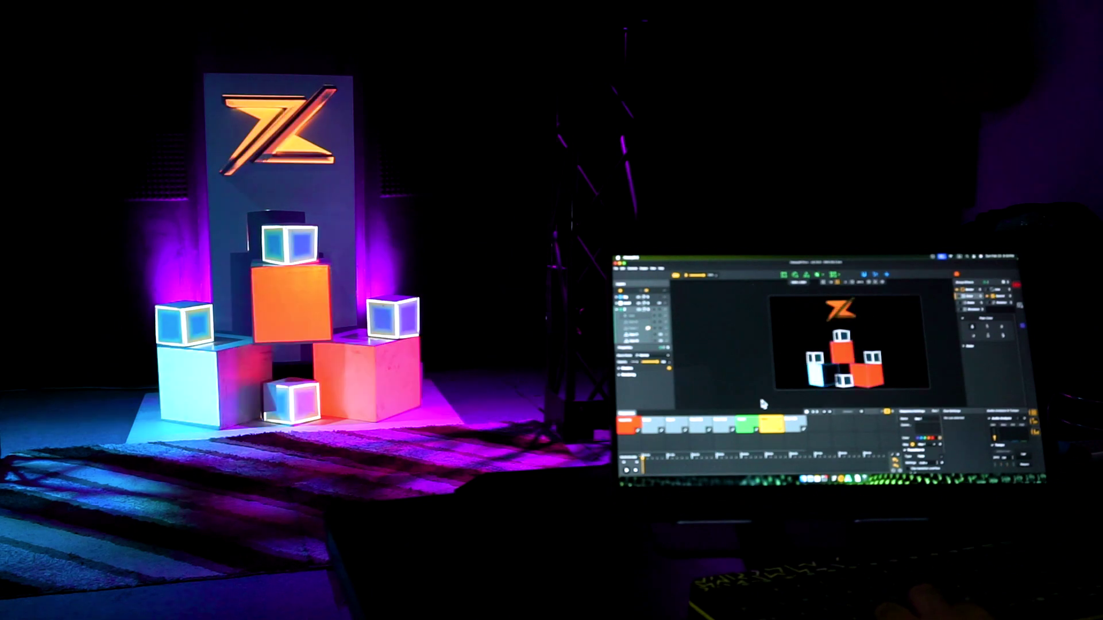
key("space")
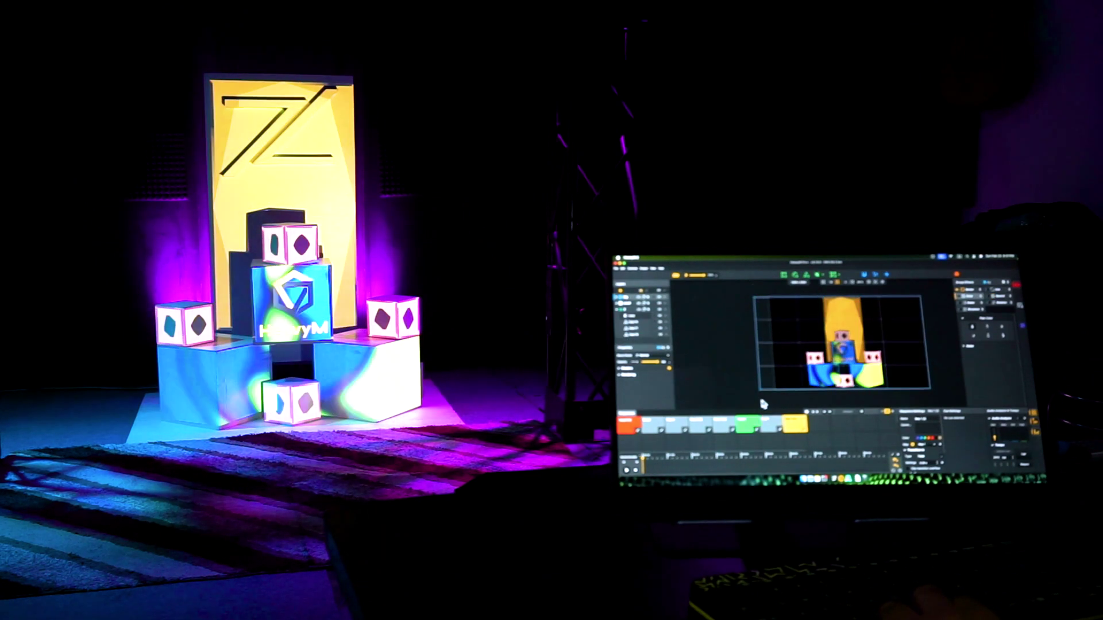